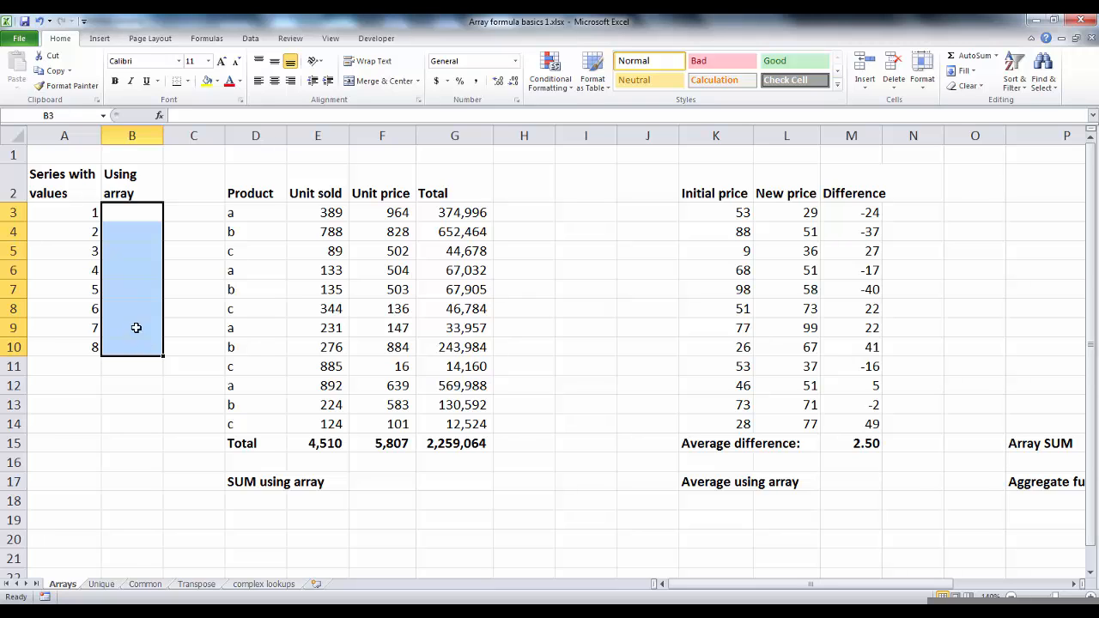
Enter the array formula =ROW(1:8) across B3:B10 under 'Using array'.
click(140, 267)
drag(140, 209, 139, 352)
text(=)
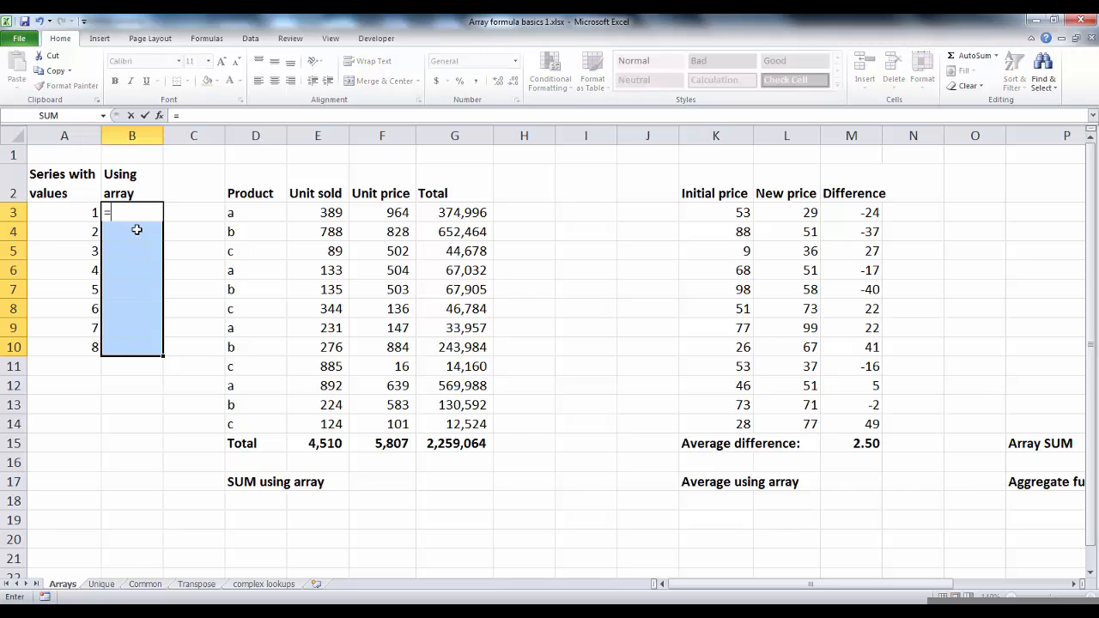
text(row(1:)
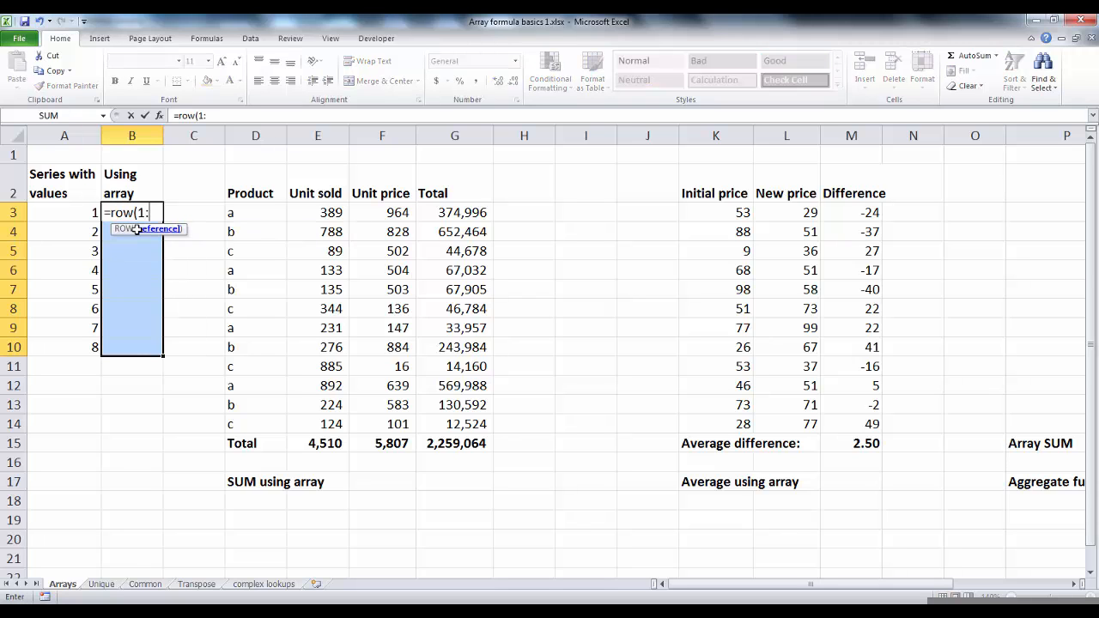
text(8))
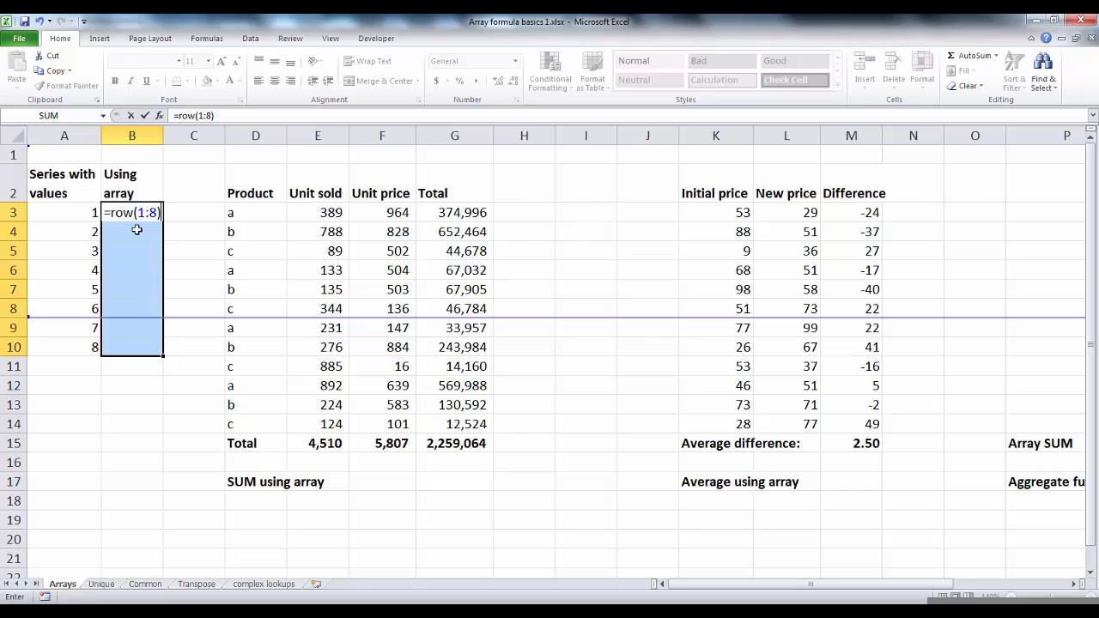
key(ctrl+shift+Return)
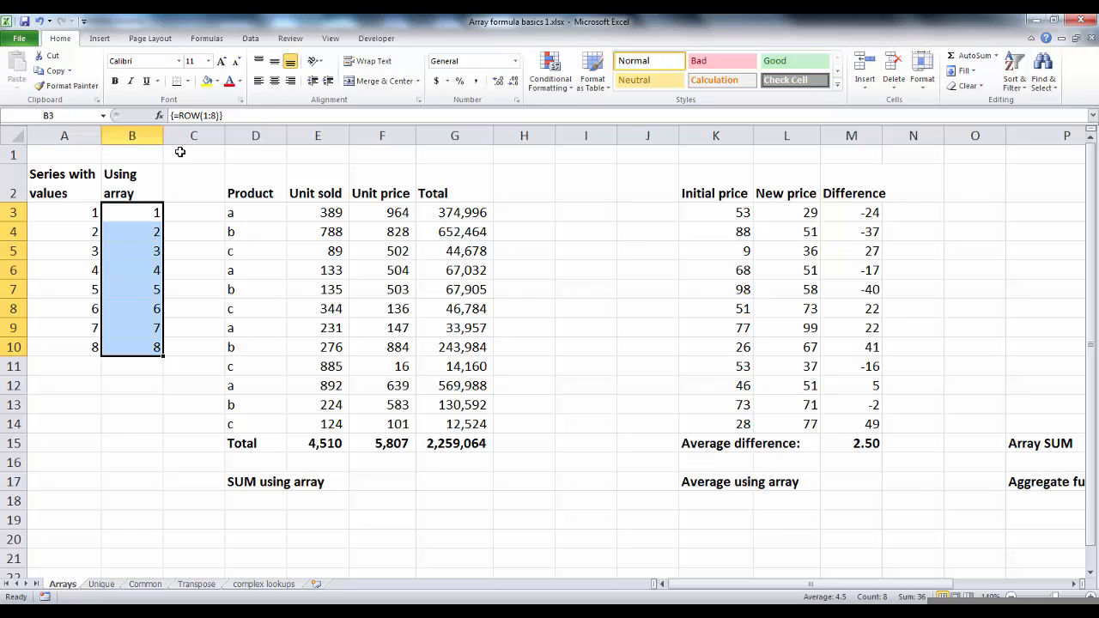
Reopen the B3:B10 array formula for editing, re-confirm it as an array, and inspect individual result cells.
click(238, 116)
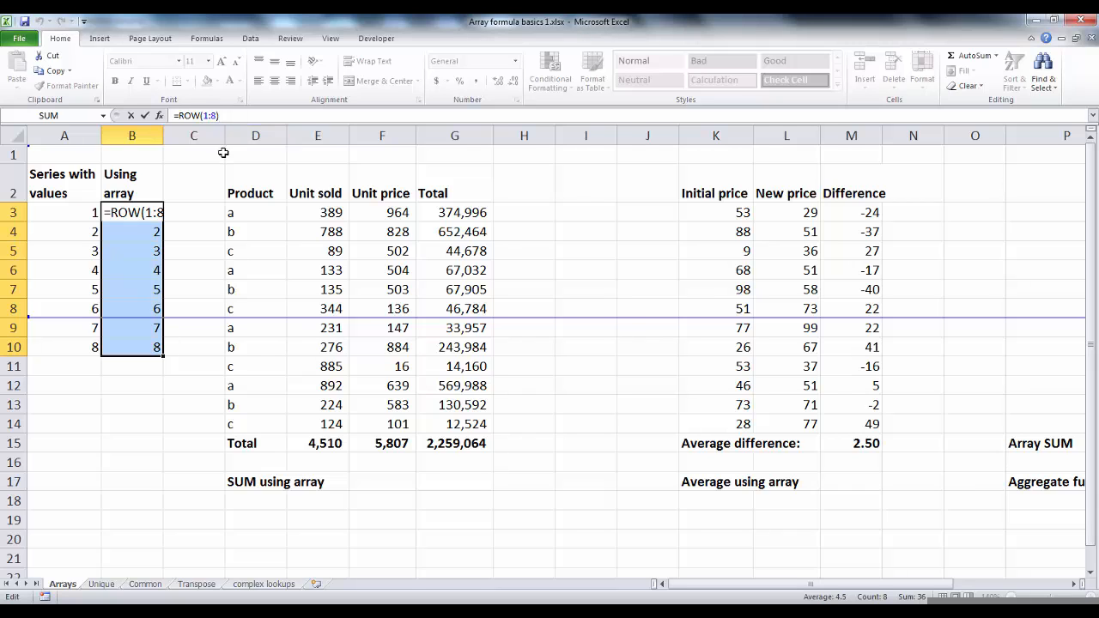
key(ctrl+shift+Return)
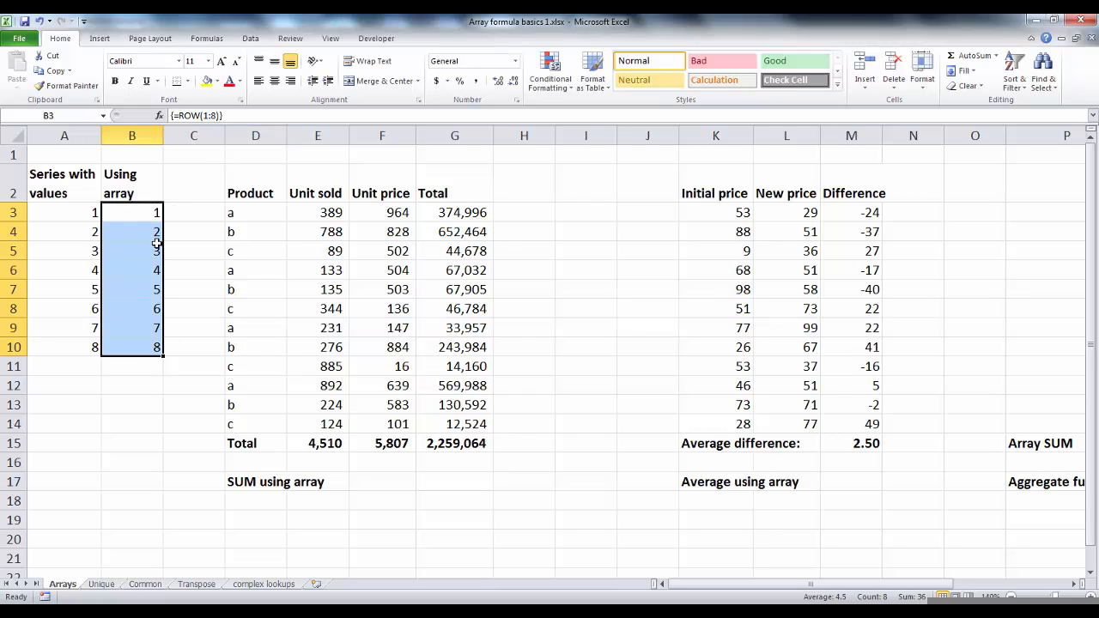
click(147, 229)
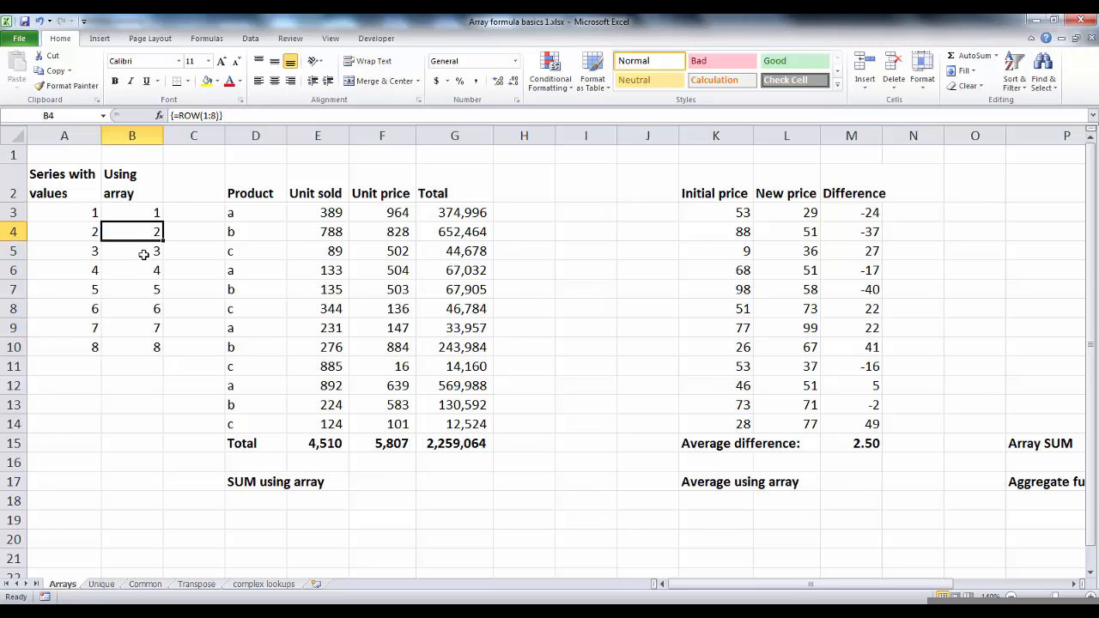
click(141, 266)
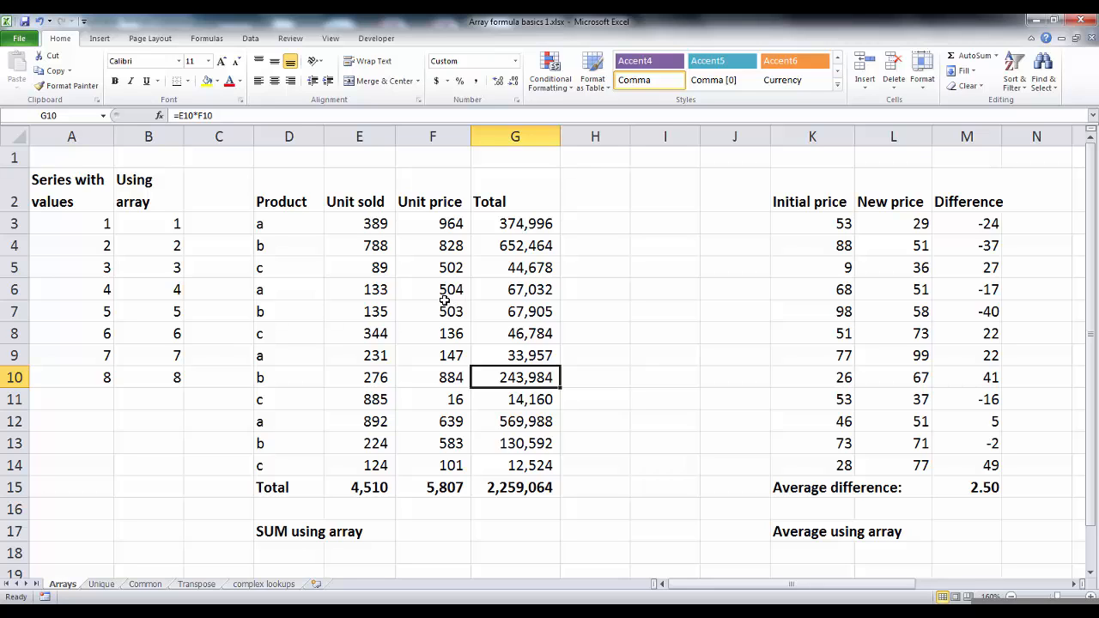
Examine the product table's columns and the formulas behind the Total column and its grand total.
drag(285, 203, 504, 462)
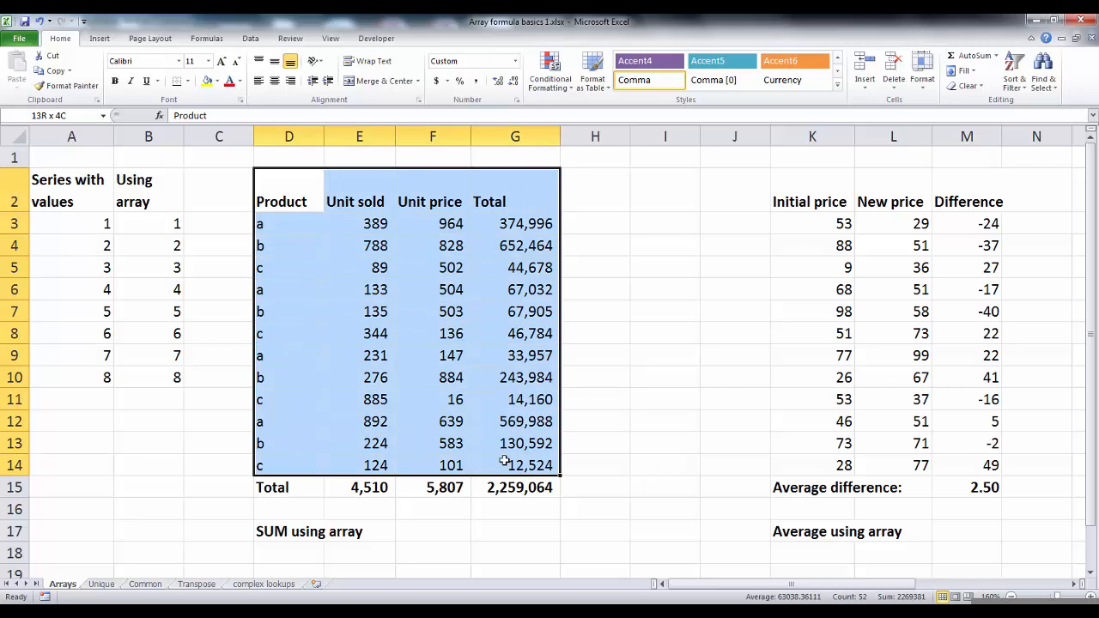
click(490, 392)
click(368, 203)
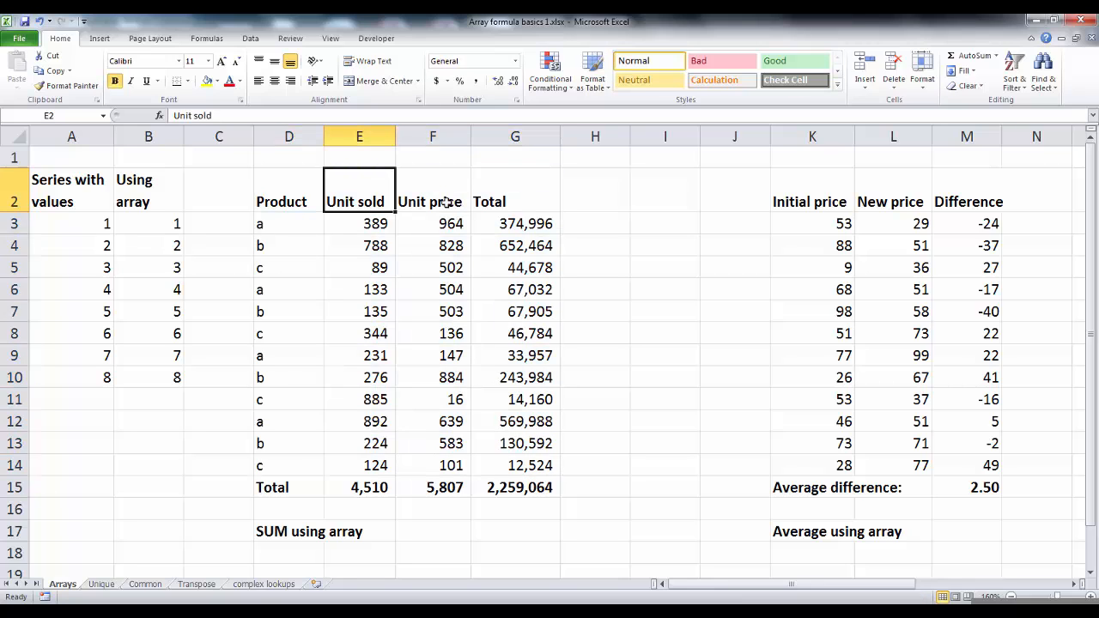
click(446, 200)
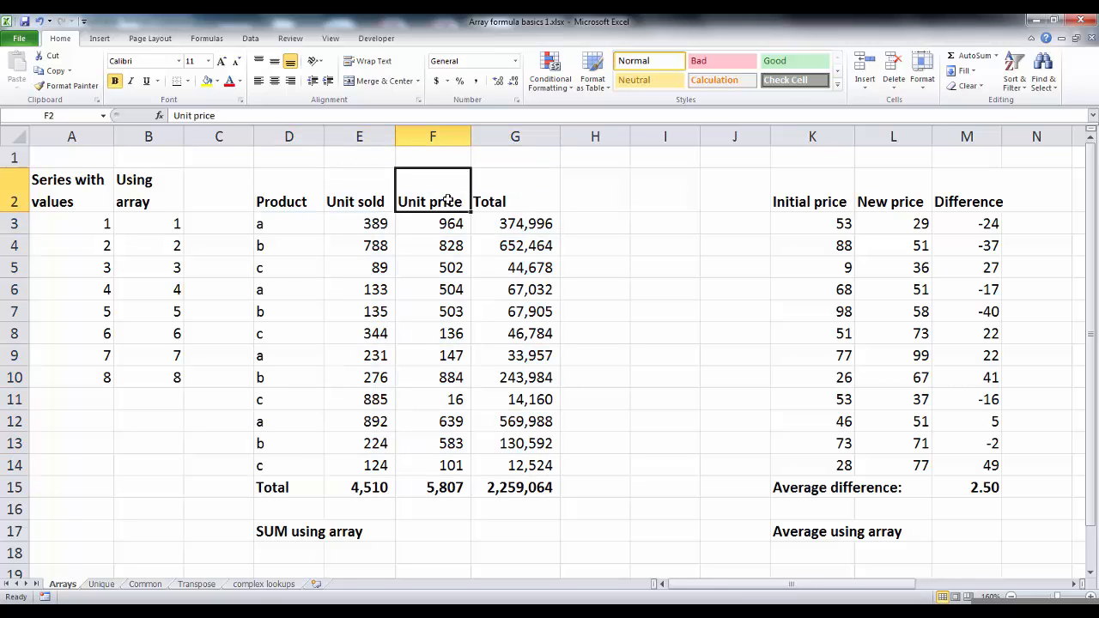
click(505, 232)
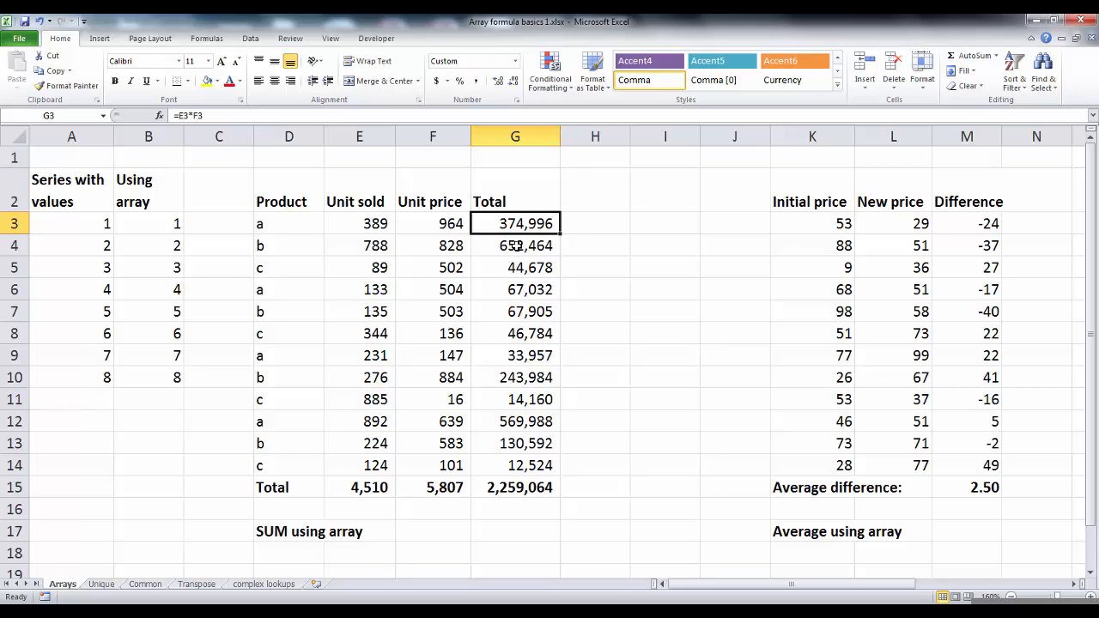
key(F2)
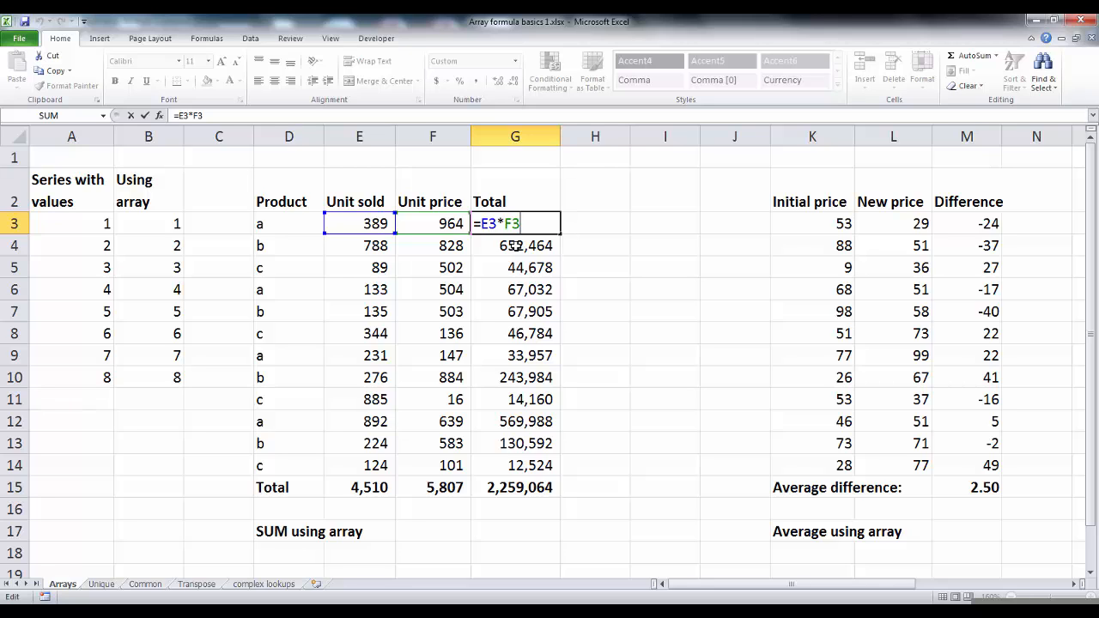
key(Escape)
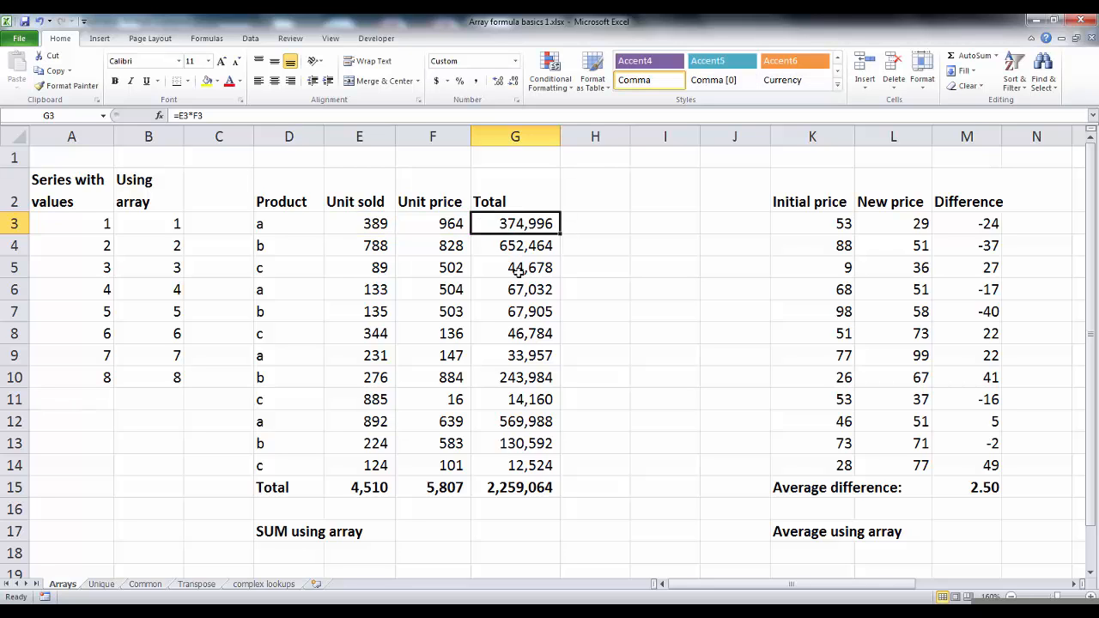
click(542, 275)
key(F2)
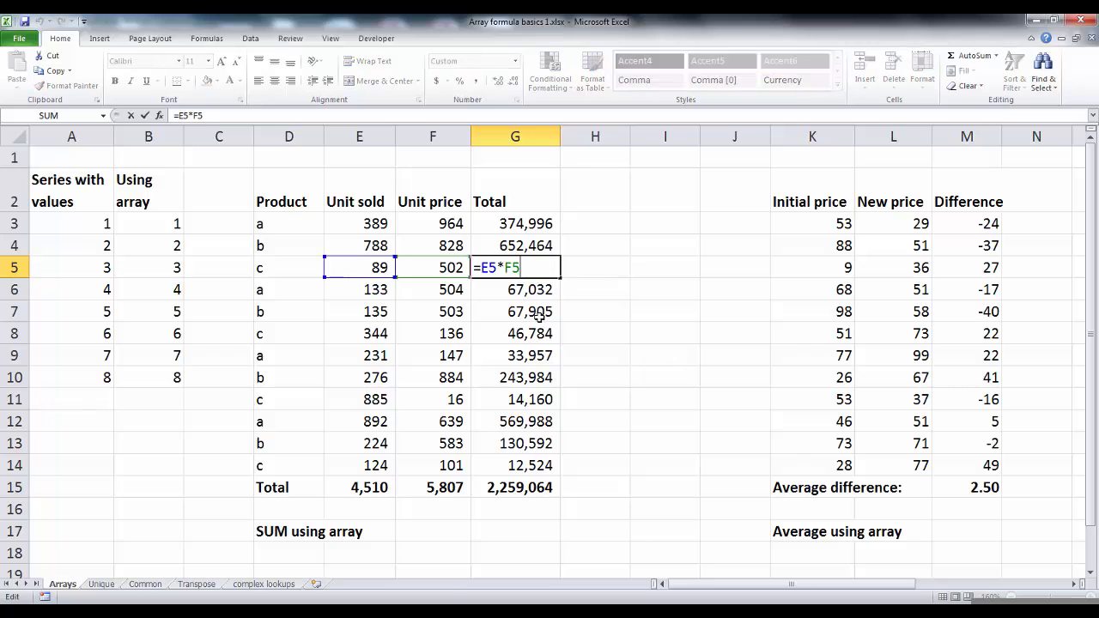
key(Escape)
click(538, 312)
click(537, 486)
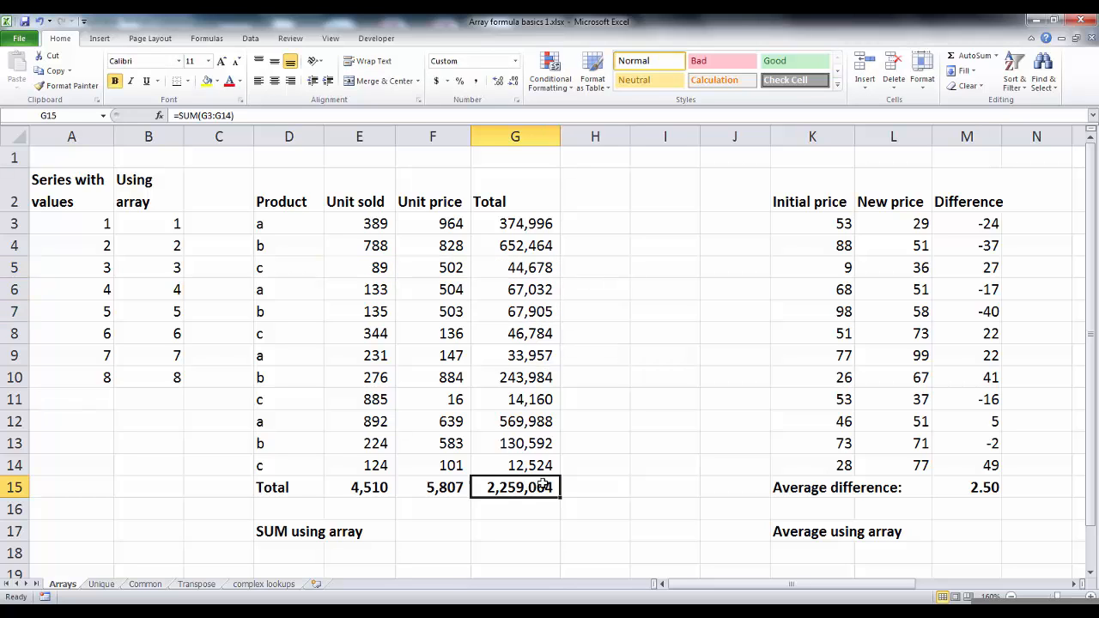
key(F2)
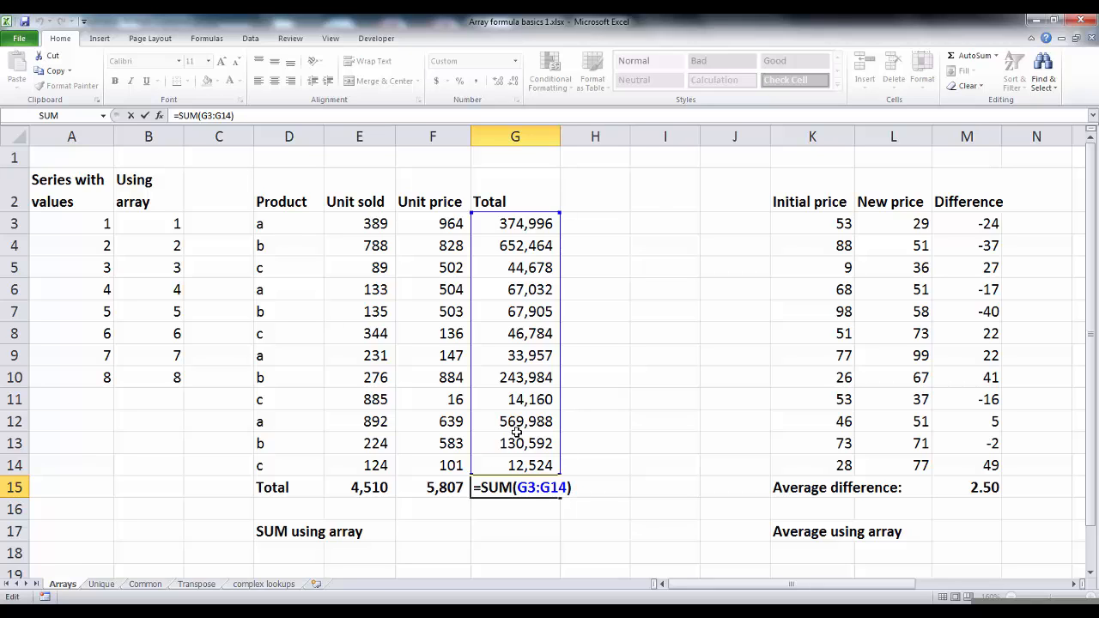
key(Escape)
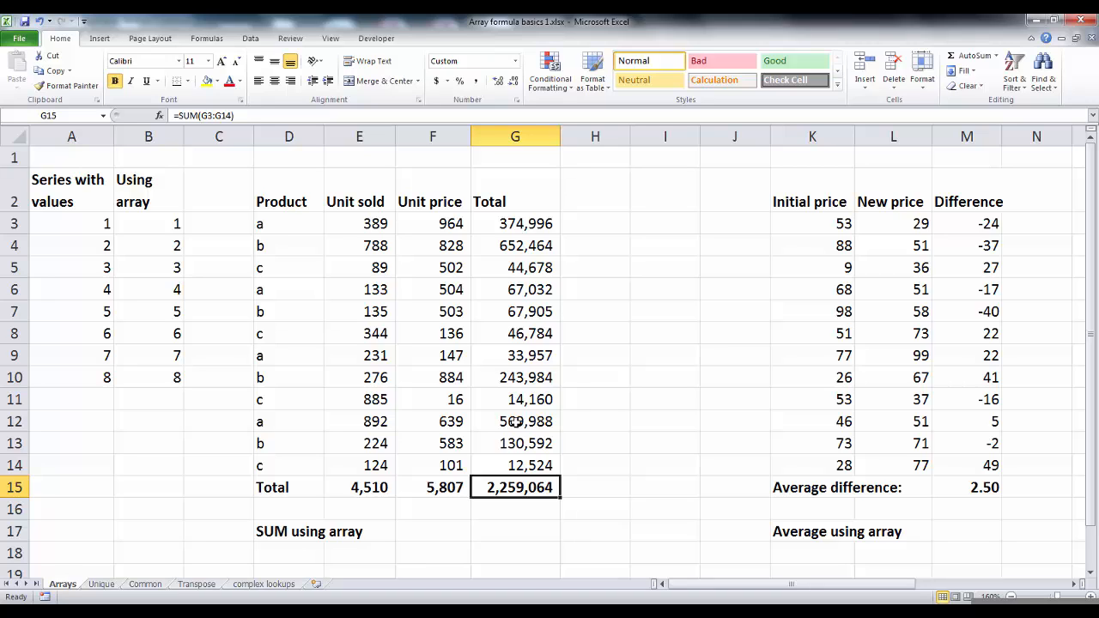
Enter the array formula =SUM(E3:E14*F3:F14) in G17 next to 'SUM using array'.
click(504, 528)
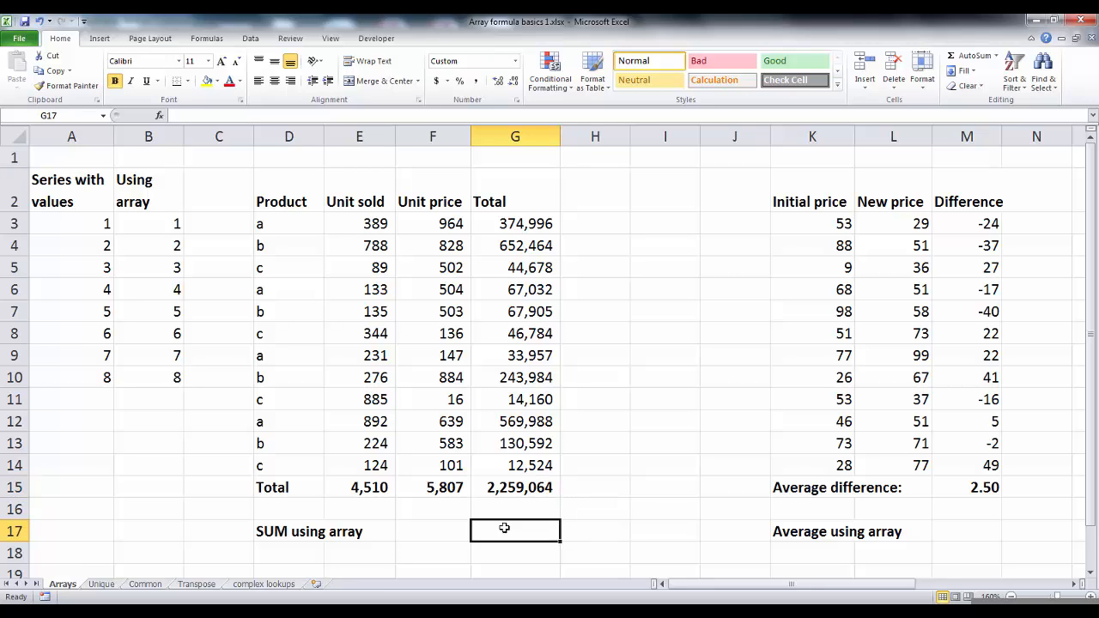
text(=su)
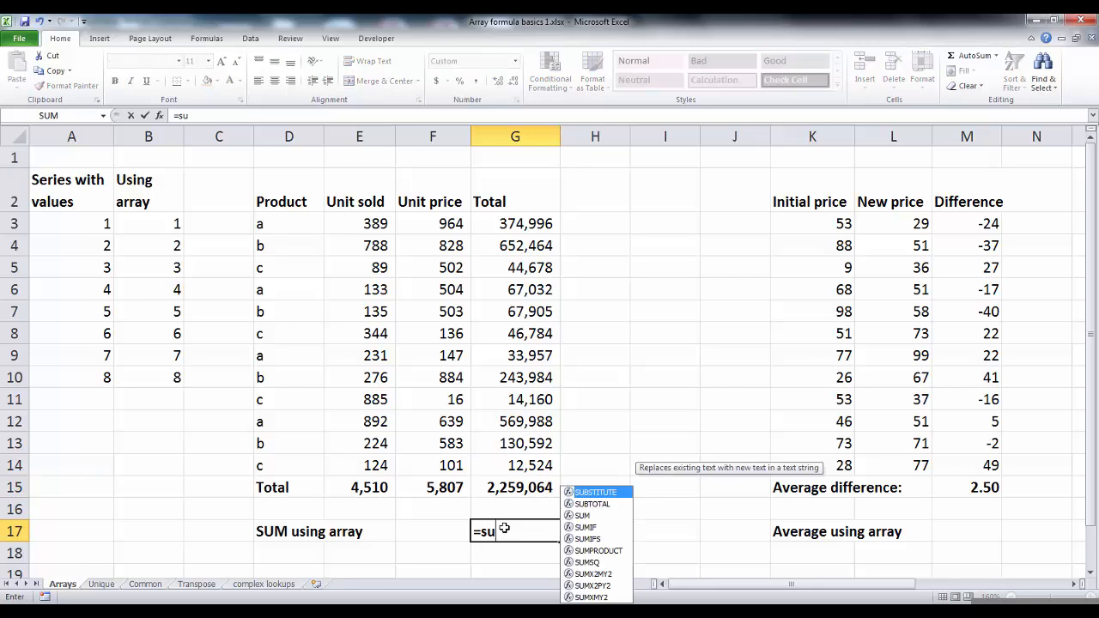
text(m()
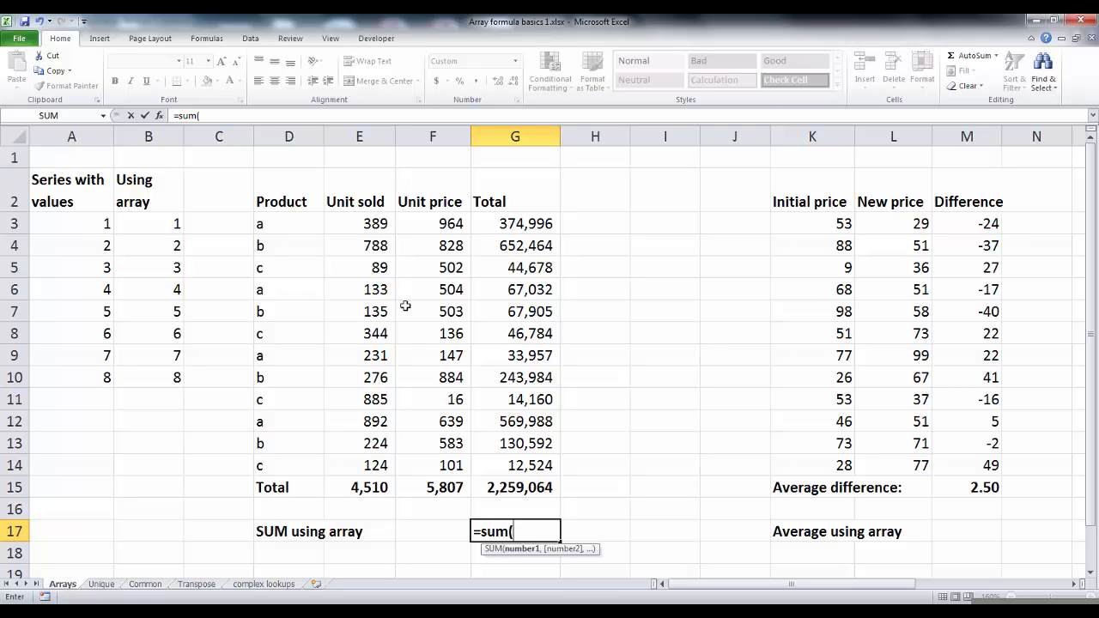
drag(371, 223, 343, 466)
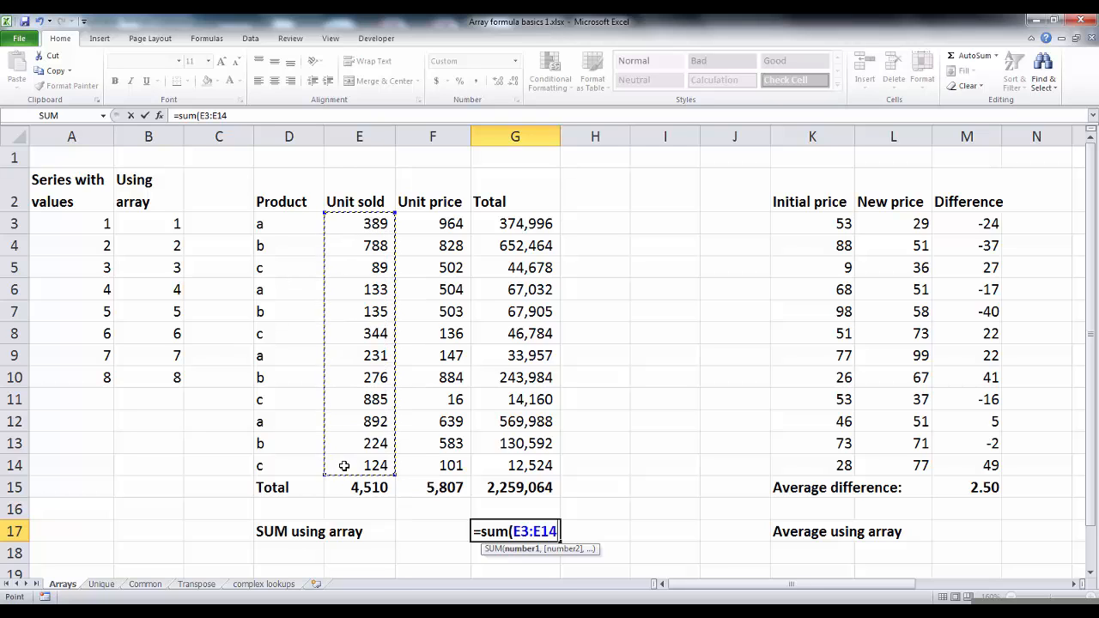
text(*)
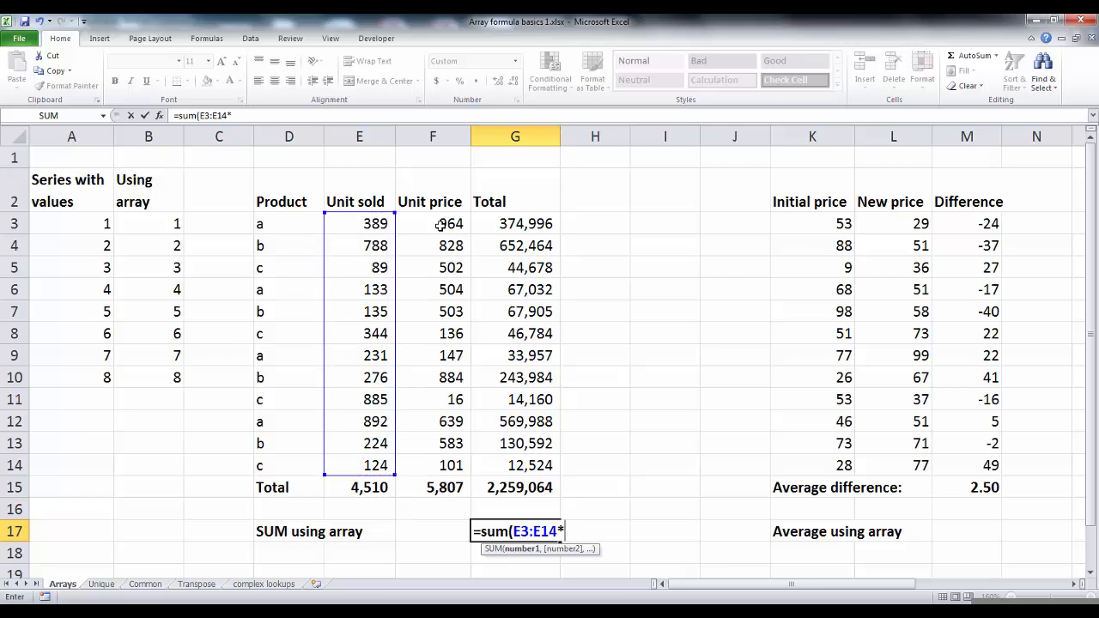
drag(441, 224, 430, 467)
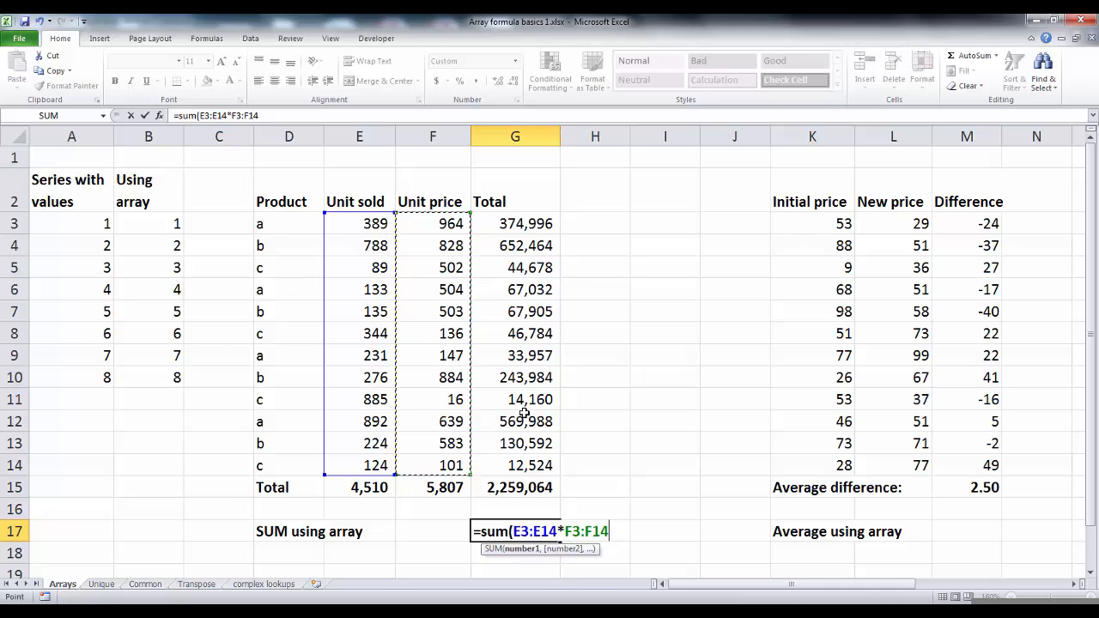
text())
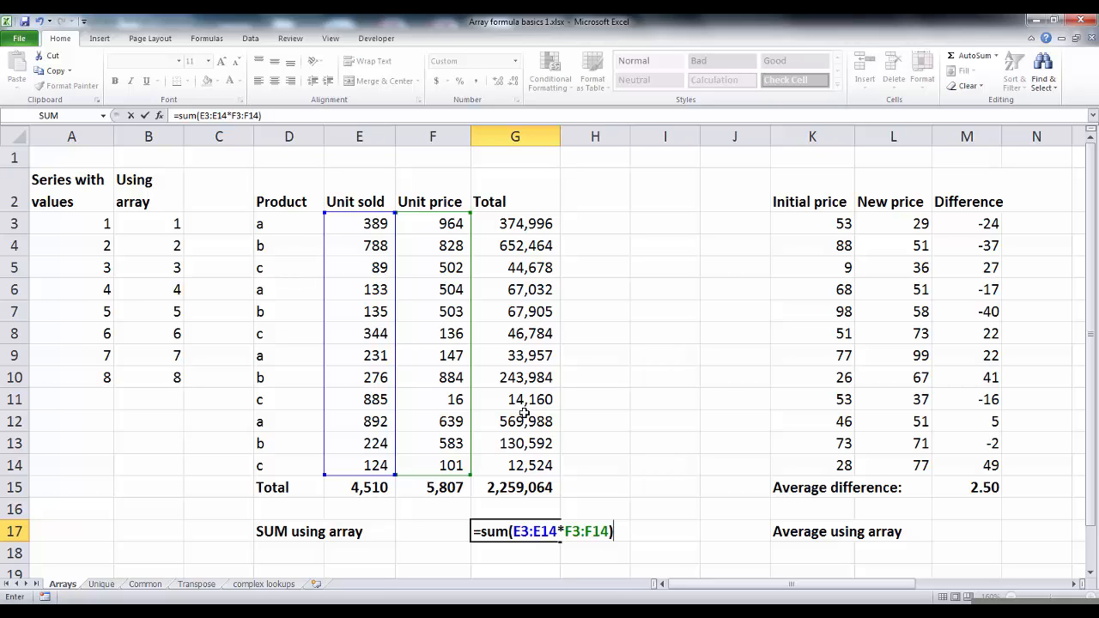
key(ctrl+shift+Return)
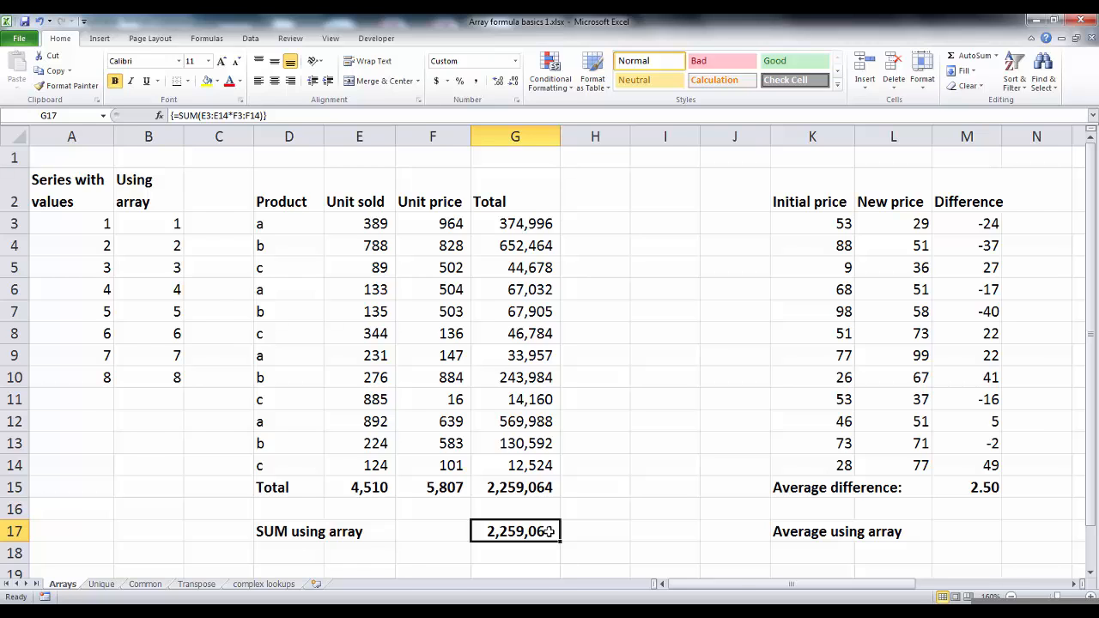
Examine the price table's columns and the formulas in the Difference column and the average difference.
key(Right)
key(Right)
key(Right)
key(Right)
key(Right)
key(Right)
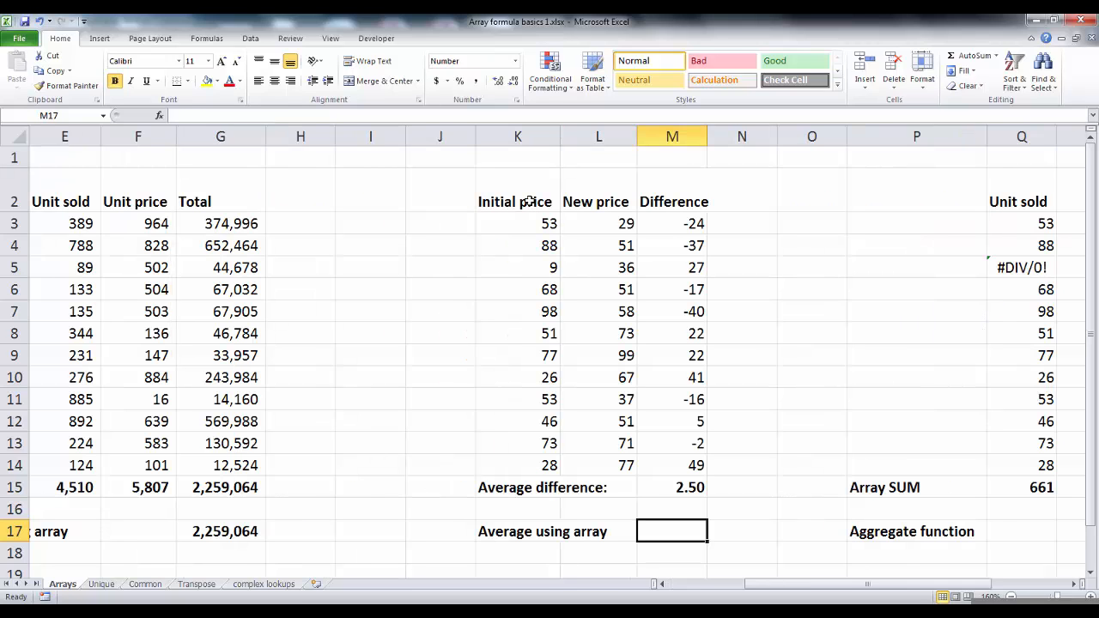
click(532, 195)
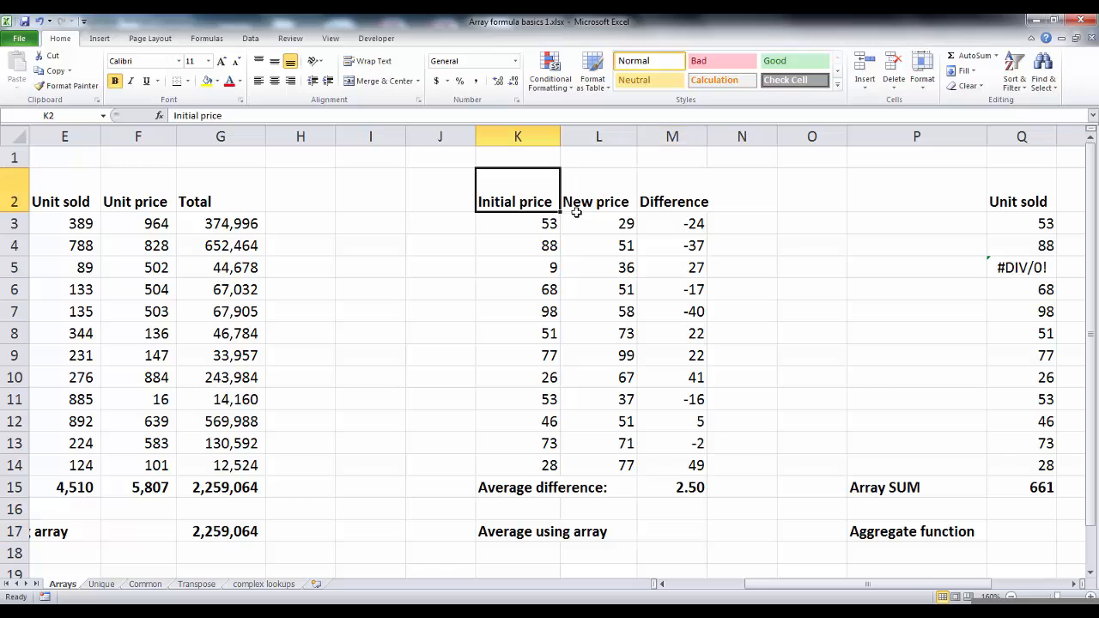
click(599, 210)
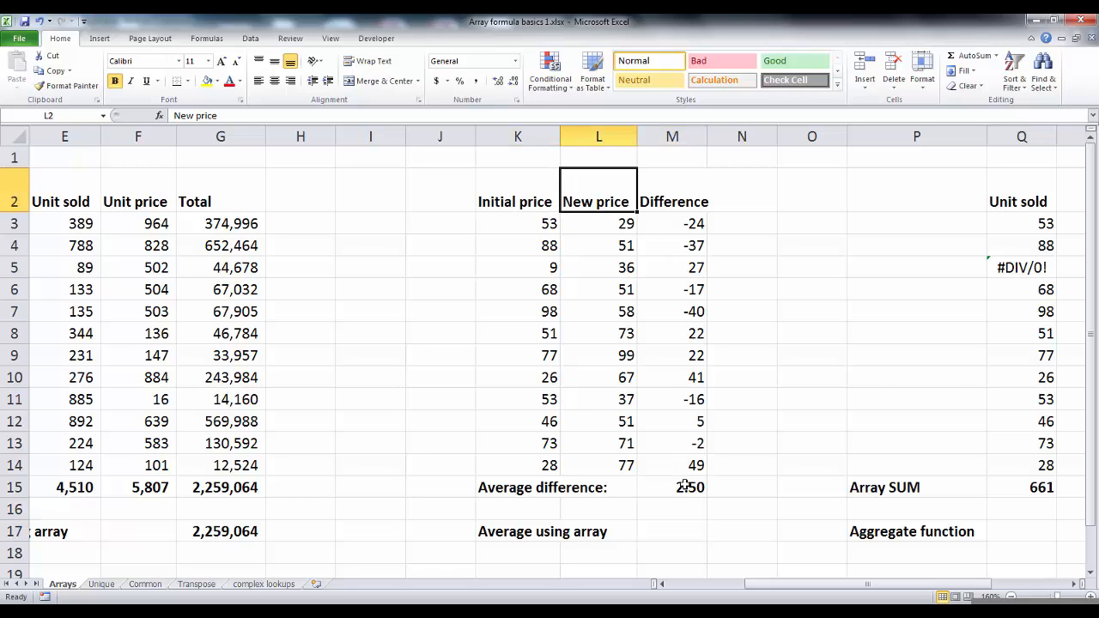
click(676, 229)
key(F2)
key(Escape)
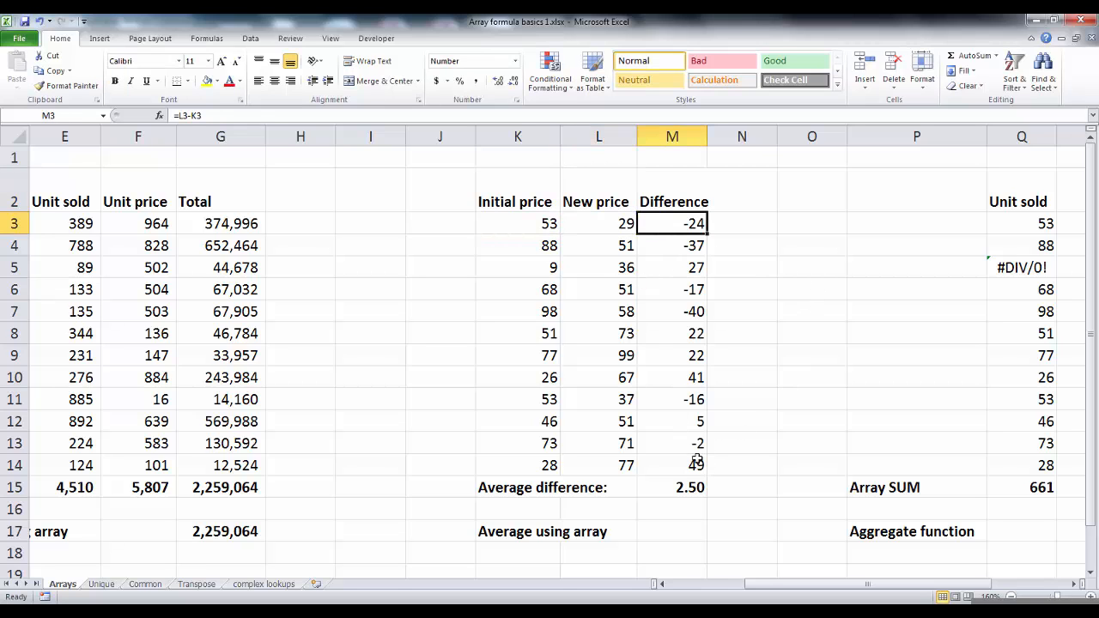
click(679, 486)
key(F2)
key(ctrl+Return)
Enter the array formula =AVERAGE(L3:L14-K3:K14) in M17 next to 'Average using array'.
click(689, 521)
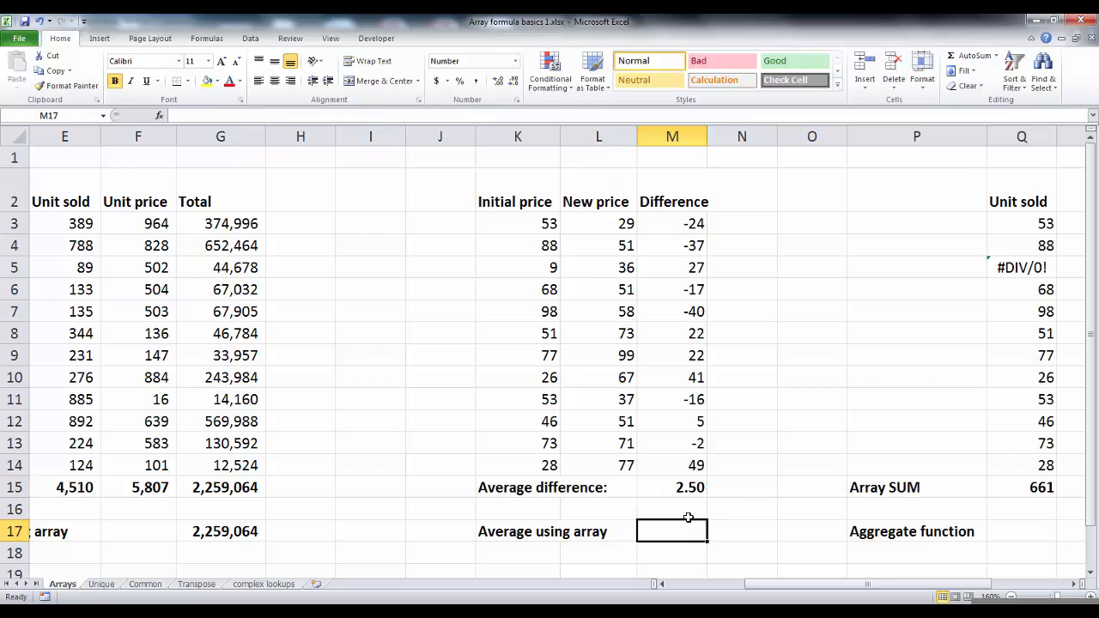
text(=average()
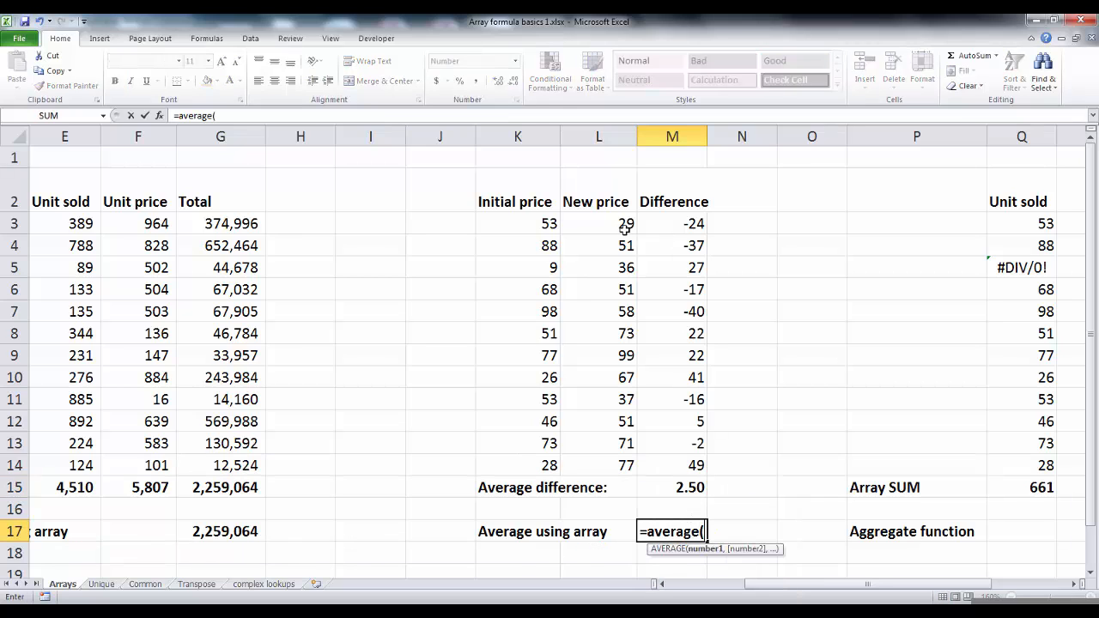
drag(625, 224, 622, 463)
text(-)
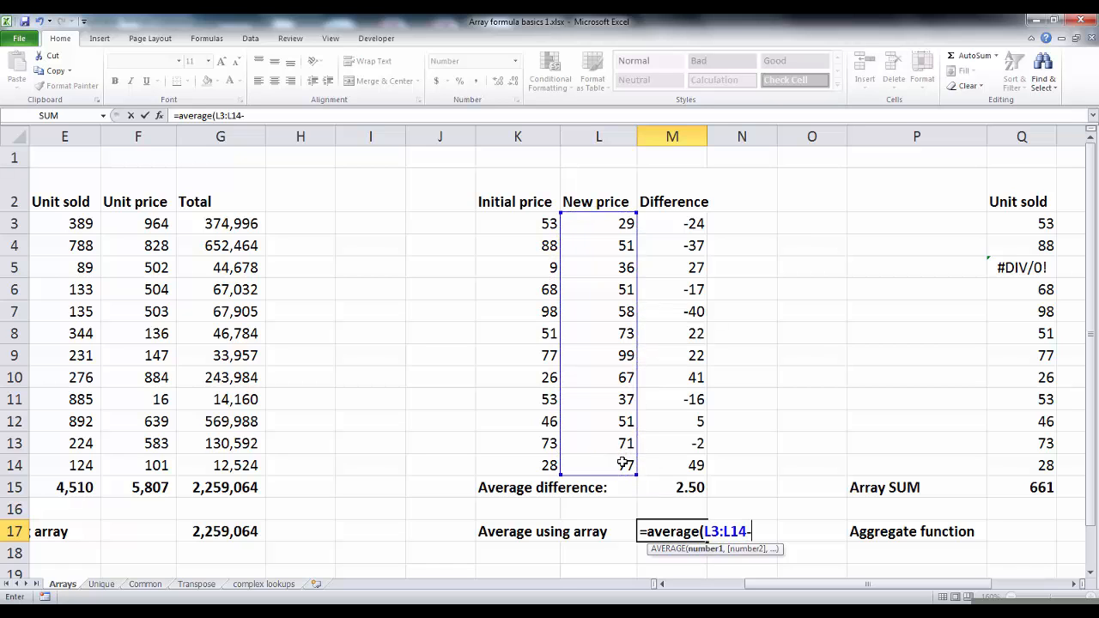
drag(548, 224, 546, 465)
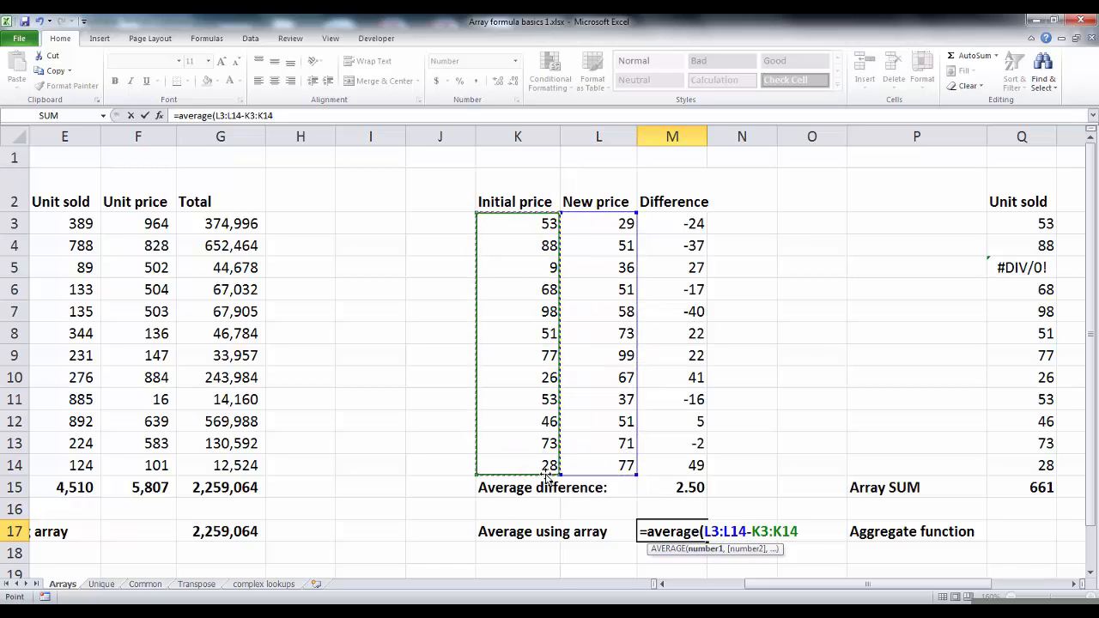
text())
key(ctrl+shift+Return)
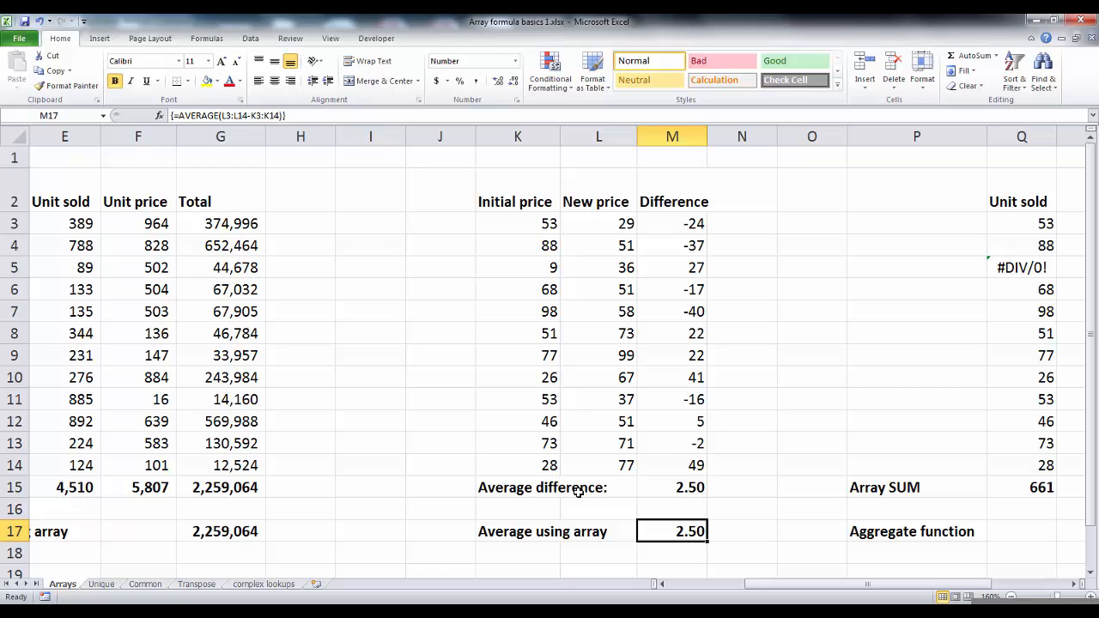
Enter =SUM(Q3:Q14) in Q15 next to 'SUM' to total the Unit sold column.
click(594, 223)
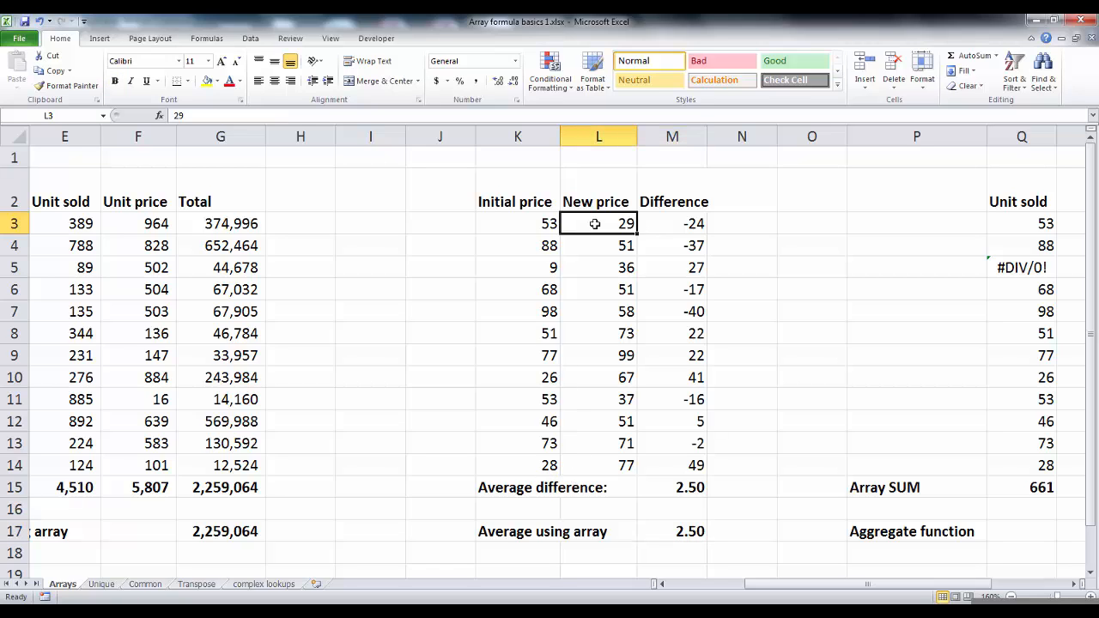
click(530, 223)
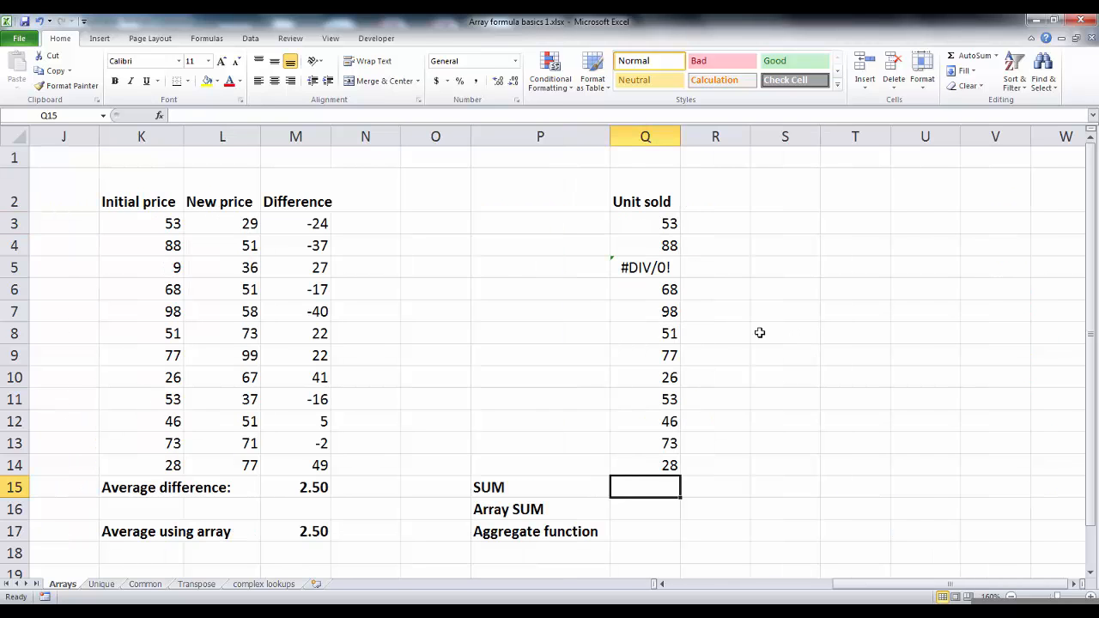
drag(662, 225, 659, 456)
click(657, 272)
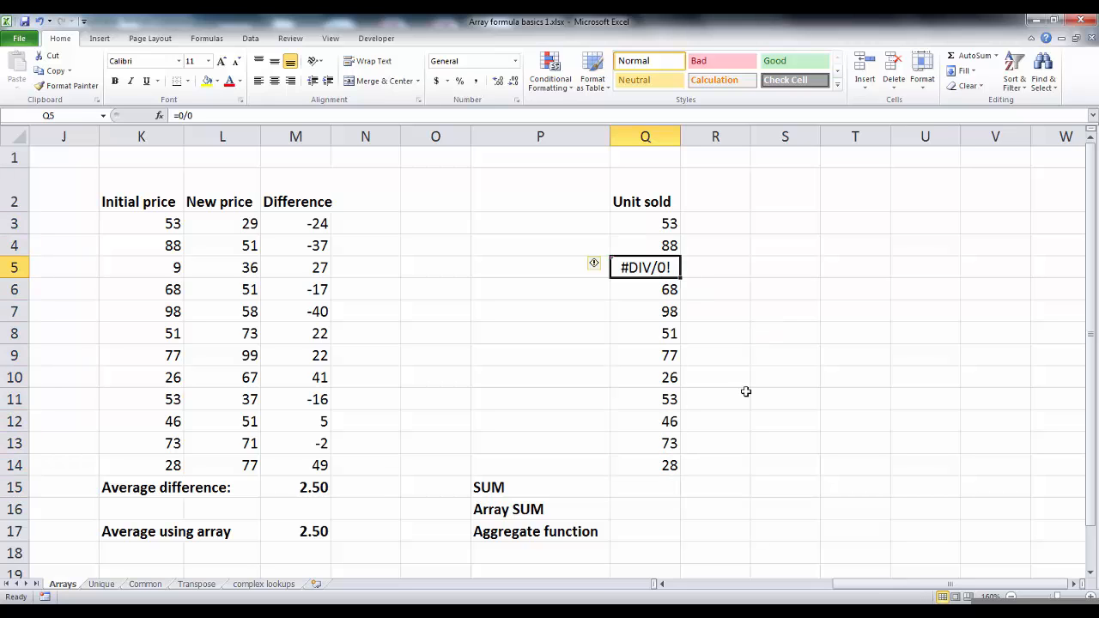
click(675, 482)
text(=sum()
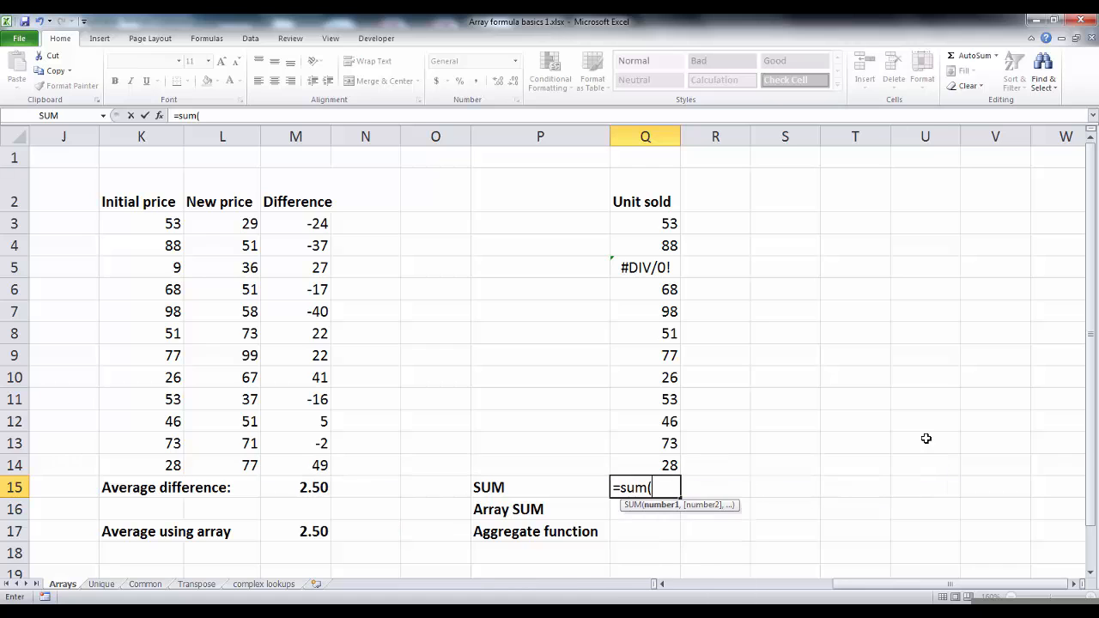
key(Up)
key(ctrl+shift+Up)
key(shift+Down)
key(Return)
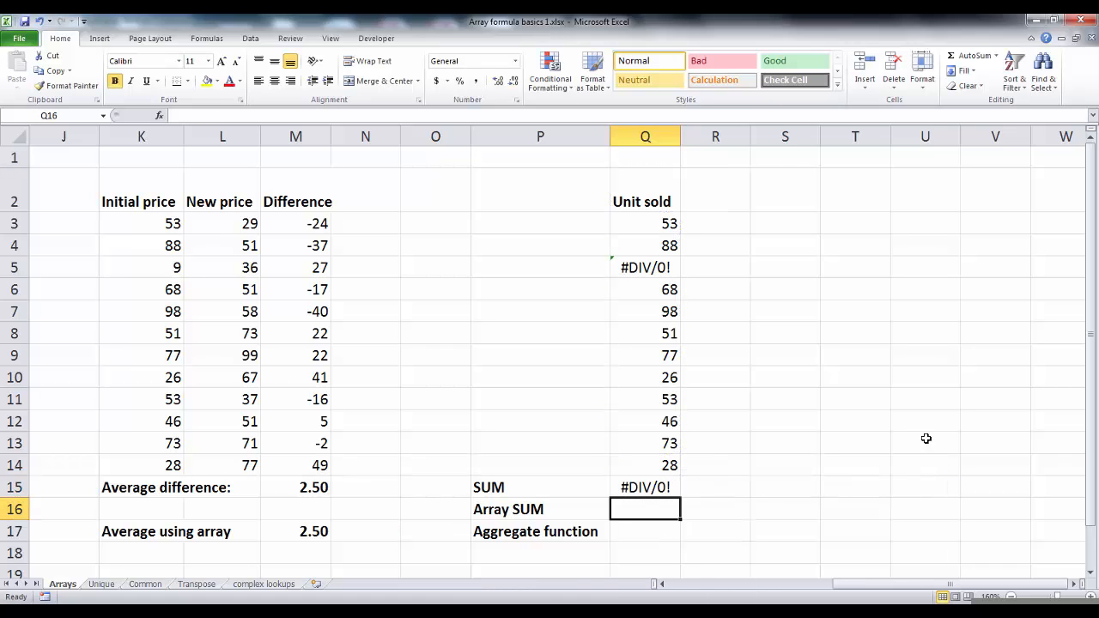
Enter the array formula =SUM(IFERROR(Q3:Q14,0)) in Q16 next to 'Array SUM'.
key(Up)
key(Down)
text(=sum()
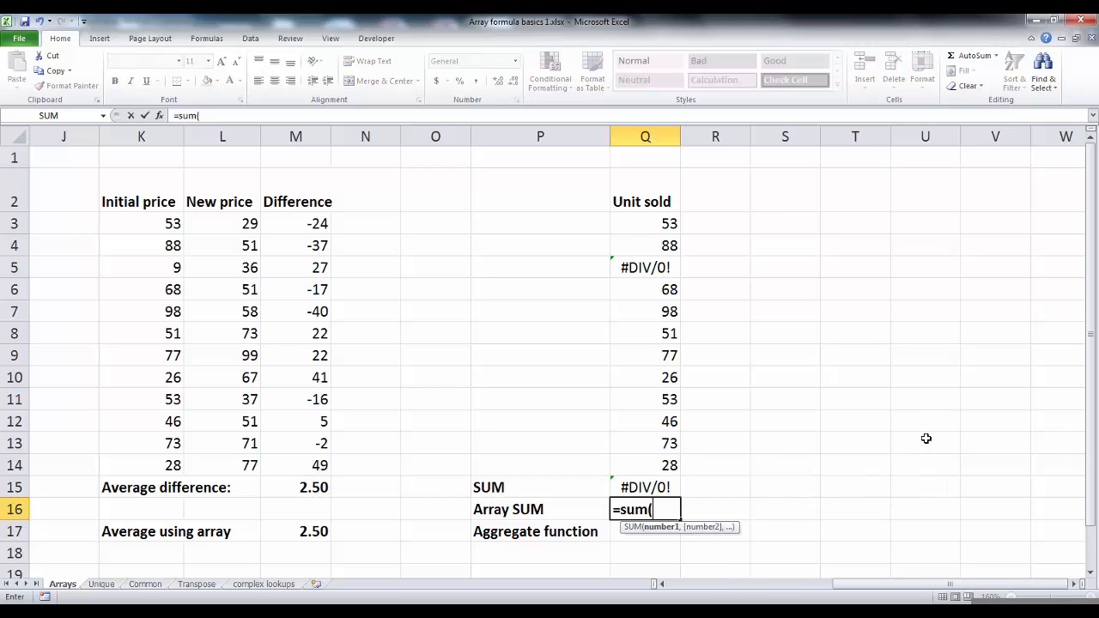
text(iferror()
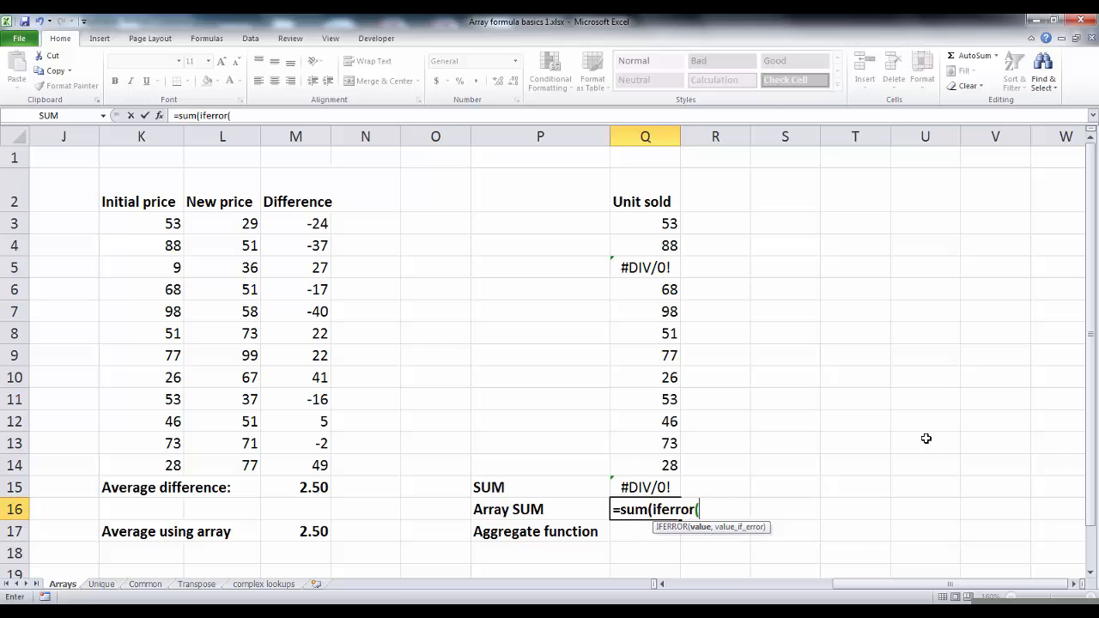
key(Up)
key(Up)
key(ctrl+shift+Up)
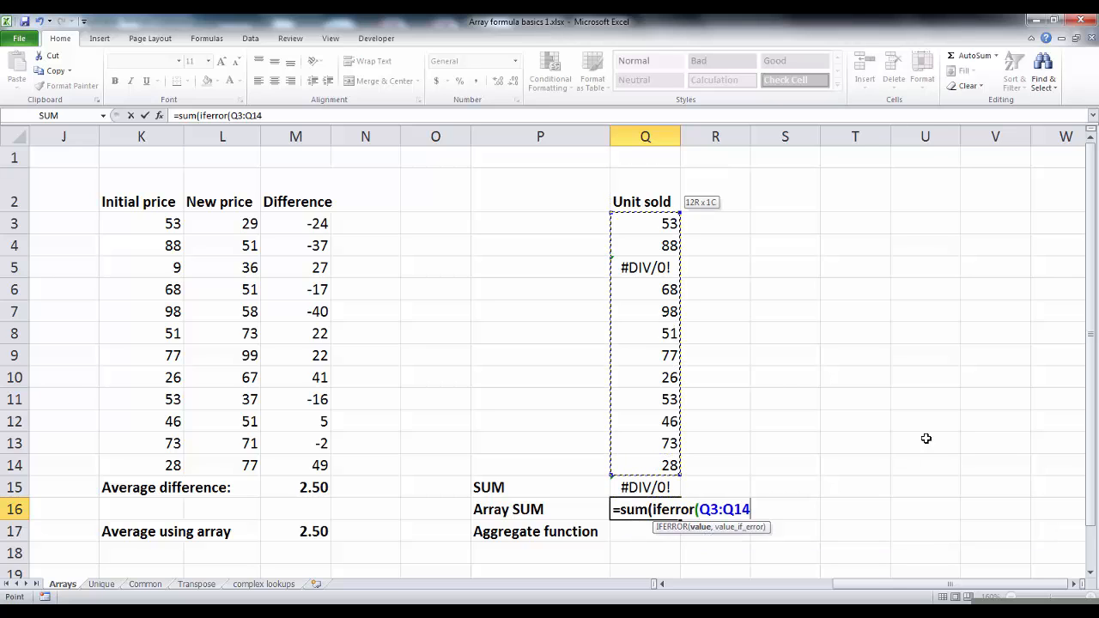
text(,)
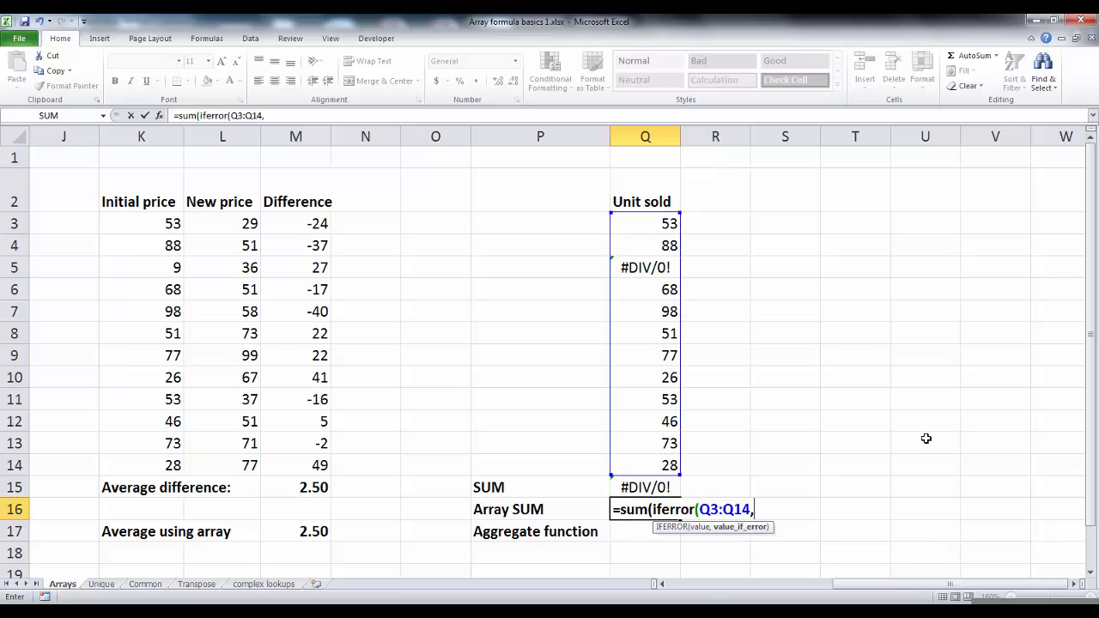
text(0)))
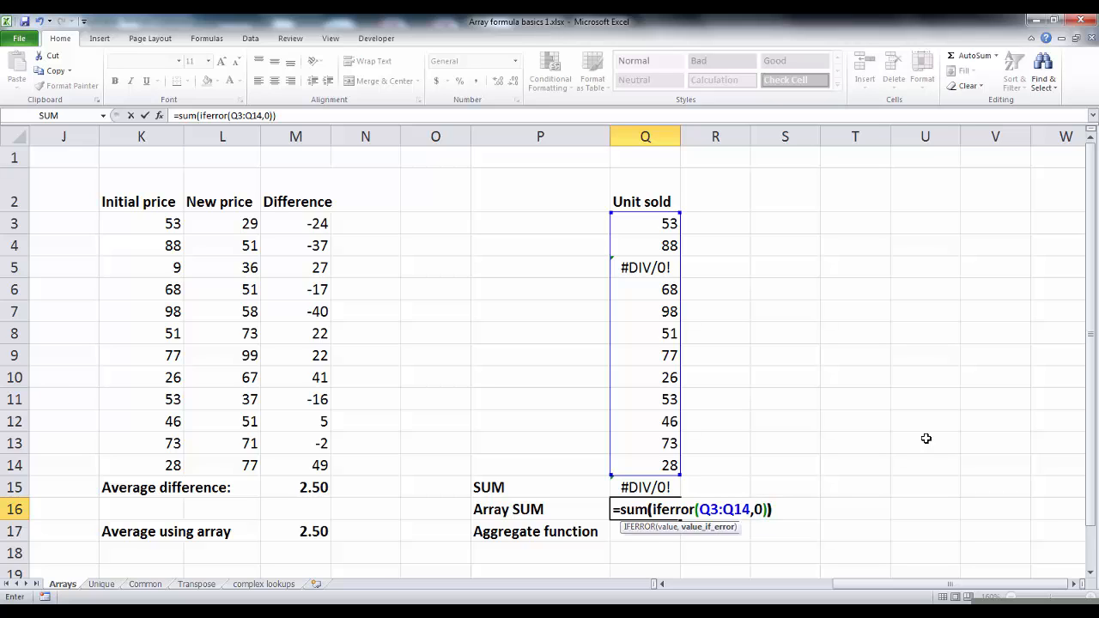
key(ctrl+shift+Return)
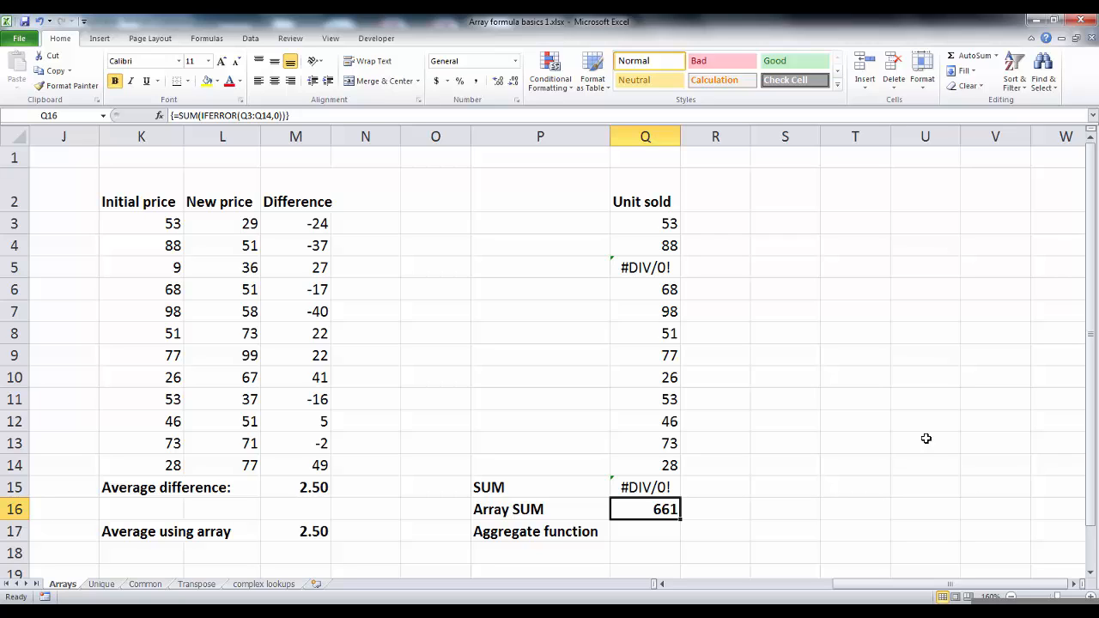
Enter =AGGREGATE(9,6,Q3:Q14) in Q17 to sum the Unit sold column while ignoring error values.
key(Down)
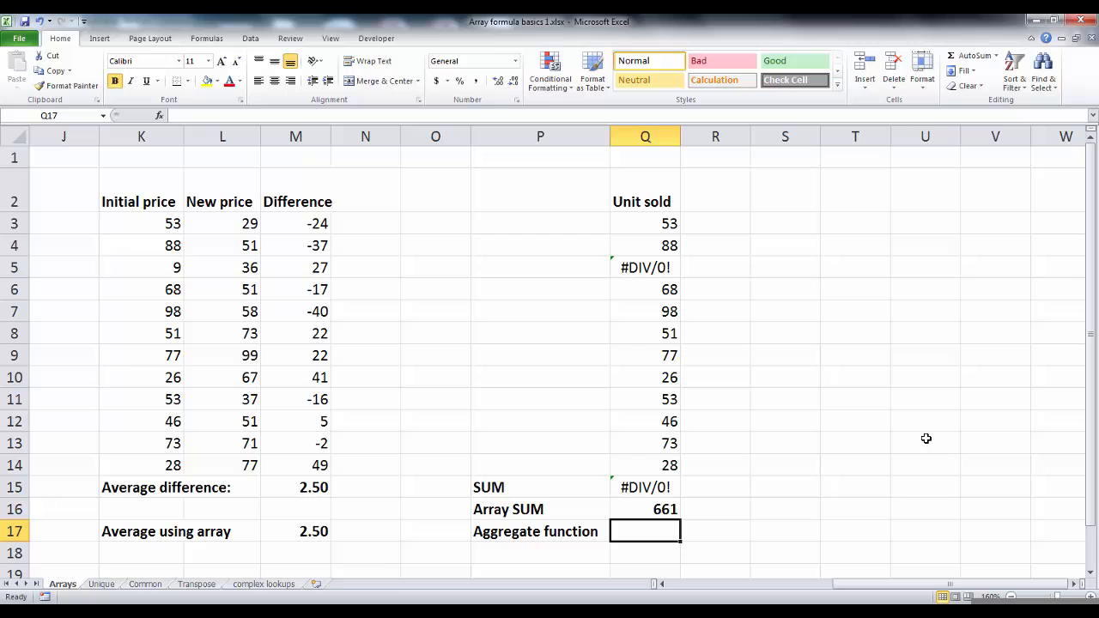
text(-)
key(Escape)
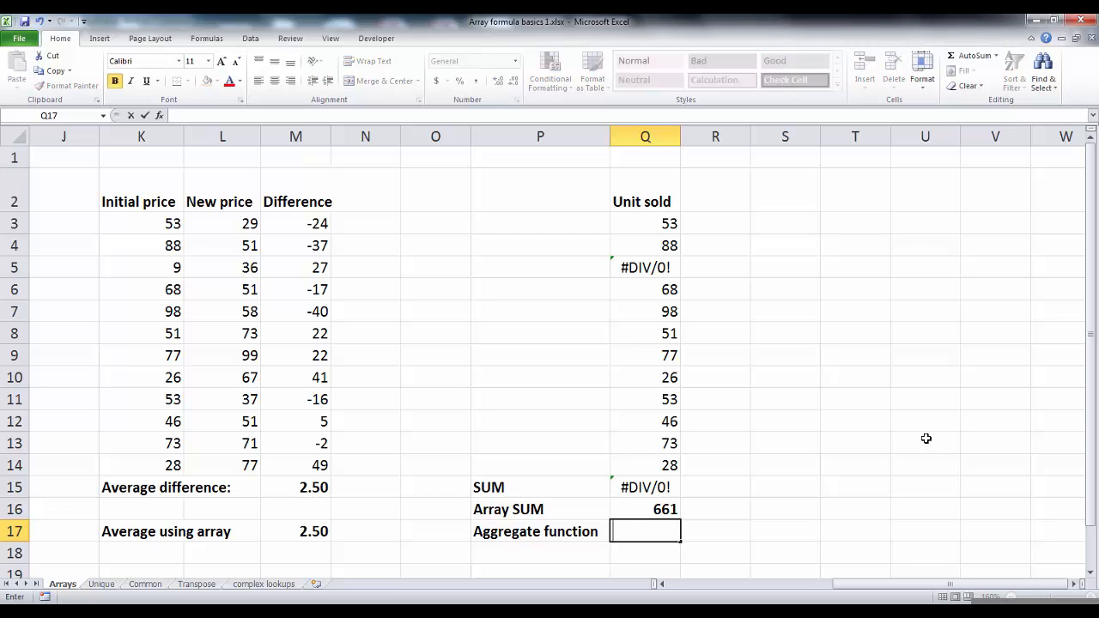
text(=aggre)
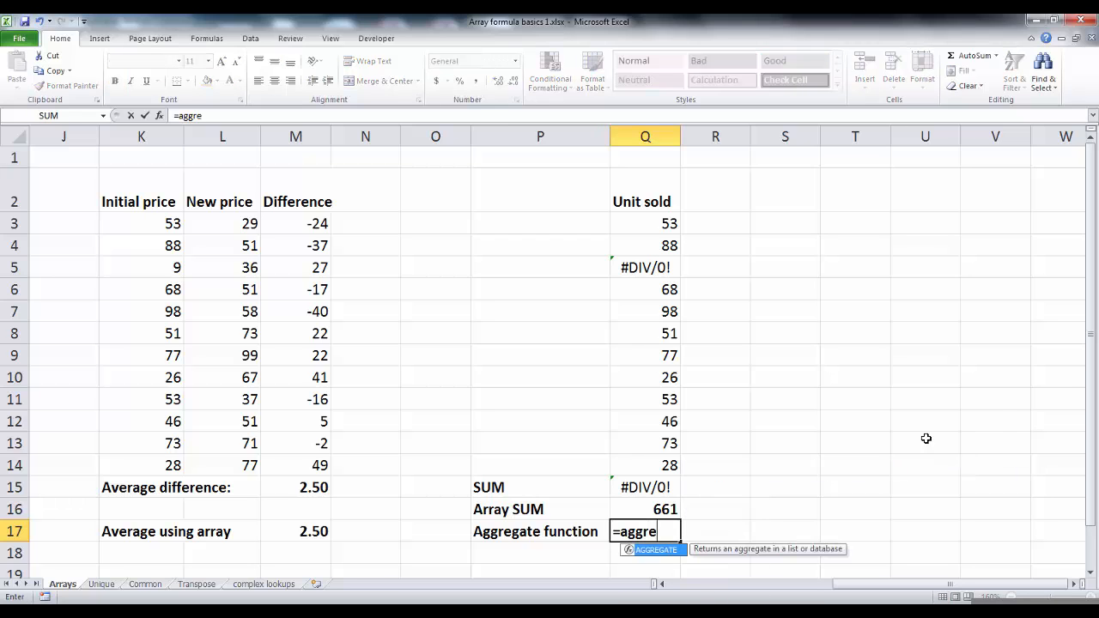
text(gate()
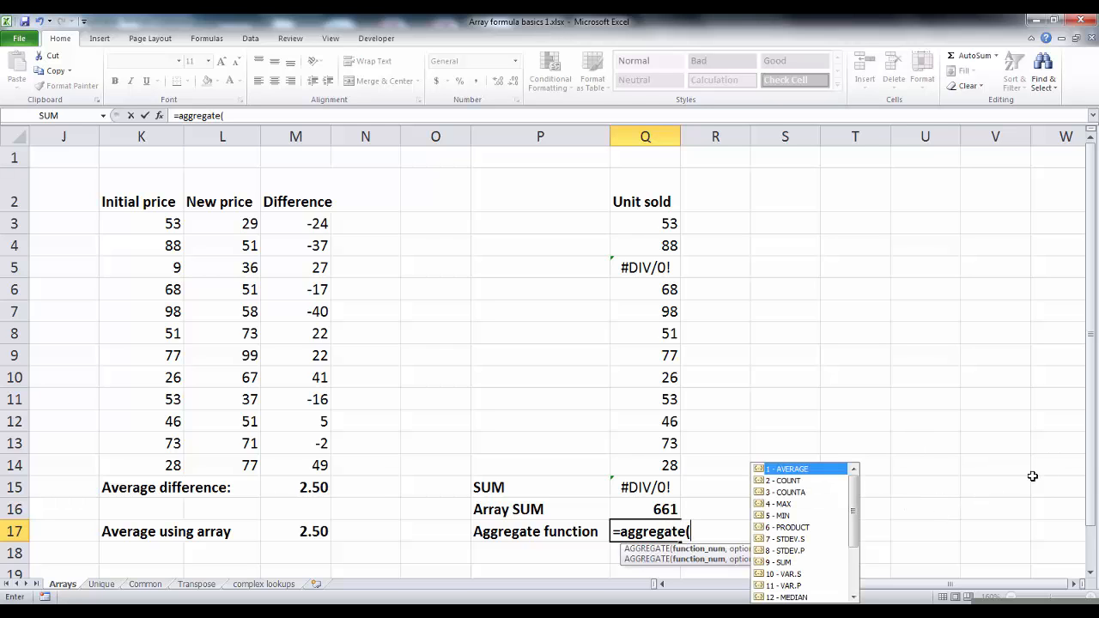
scroll(1095, 456, down, 1)
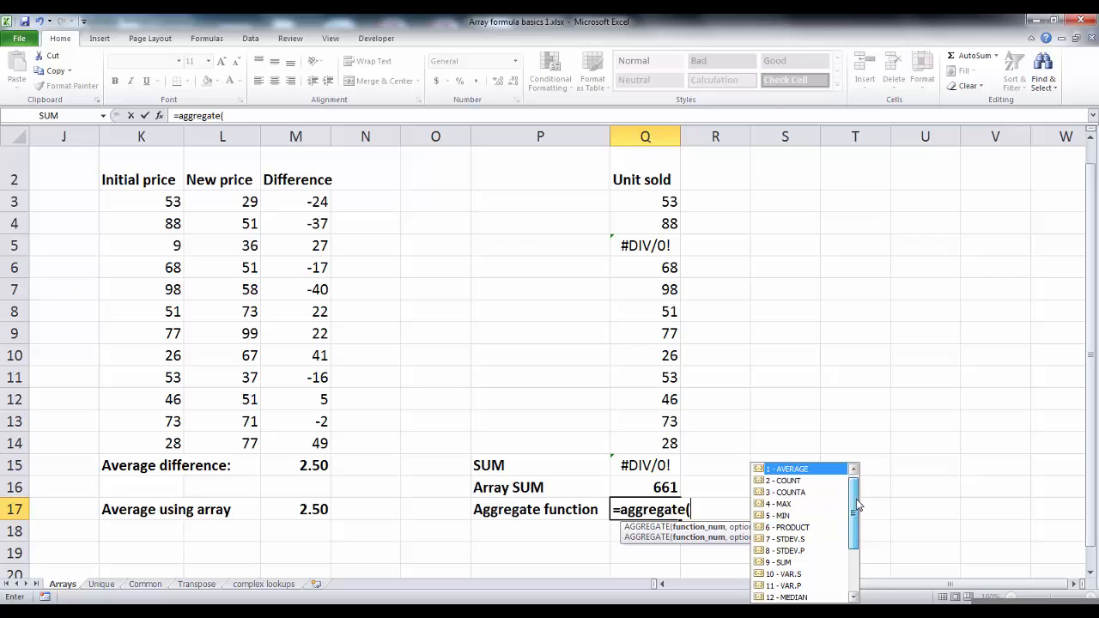
drag(857, 503, 854, 568)
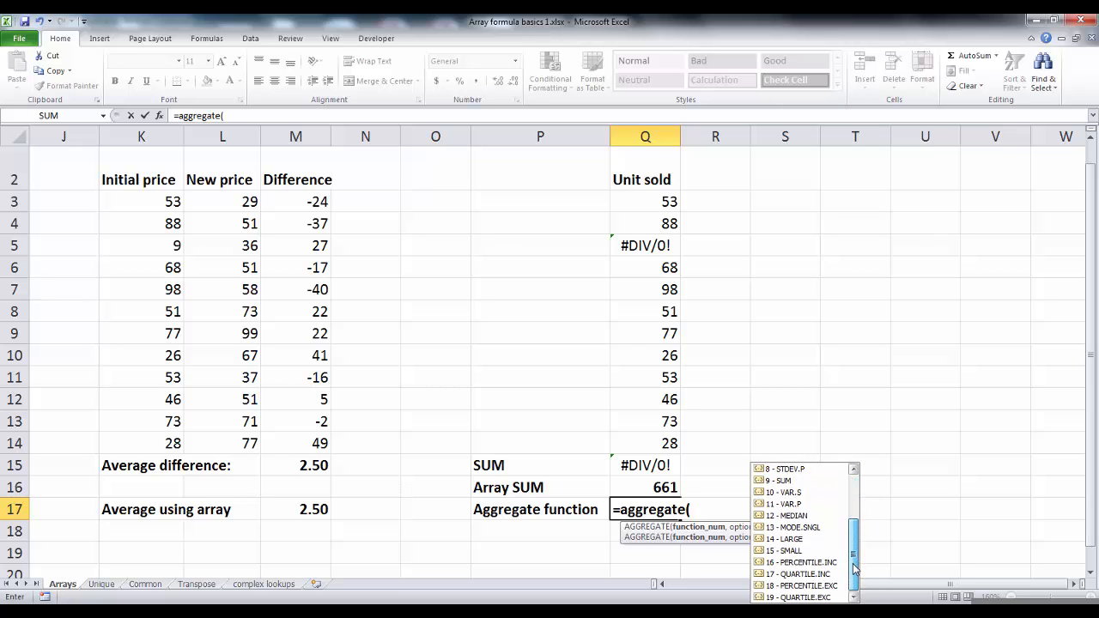
click(788, 482)
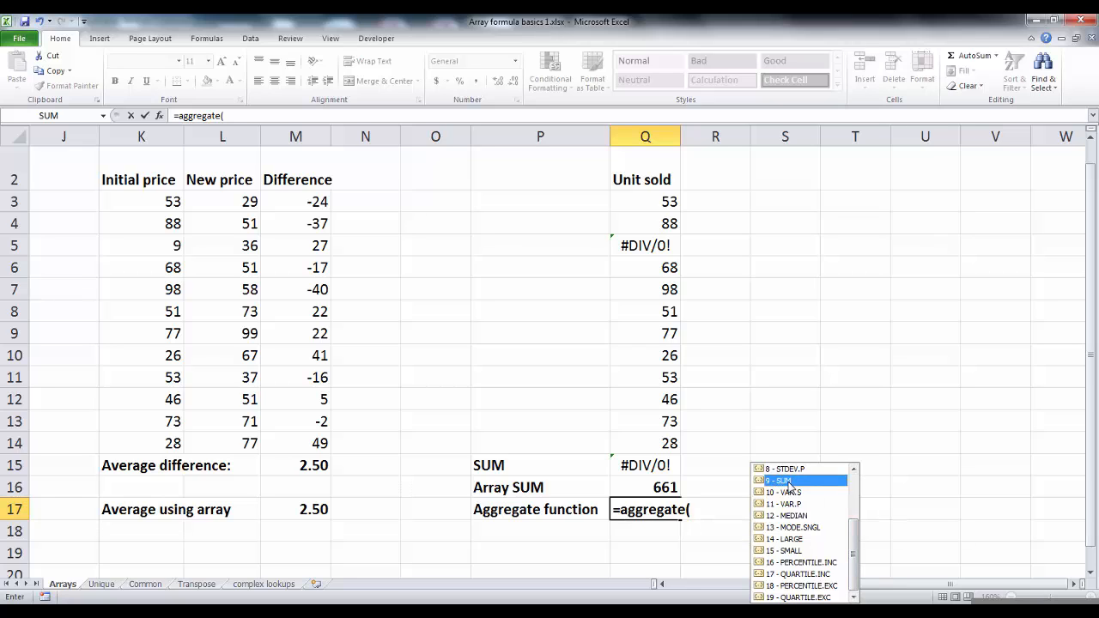
double_click(788, 481)
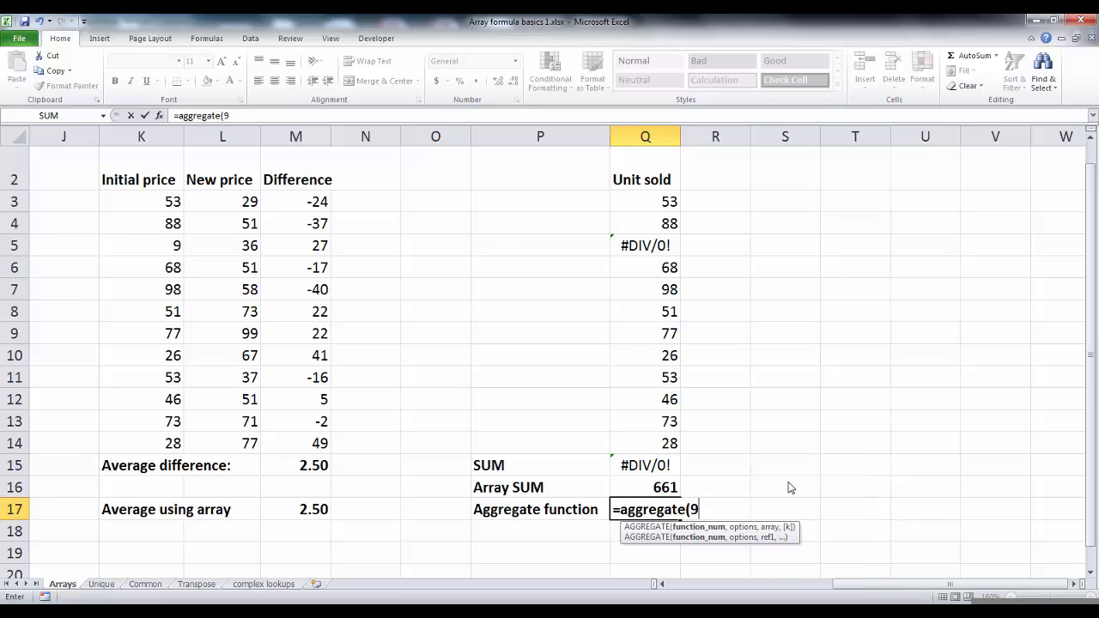
text(,)
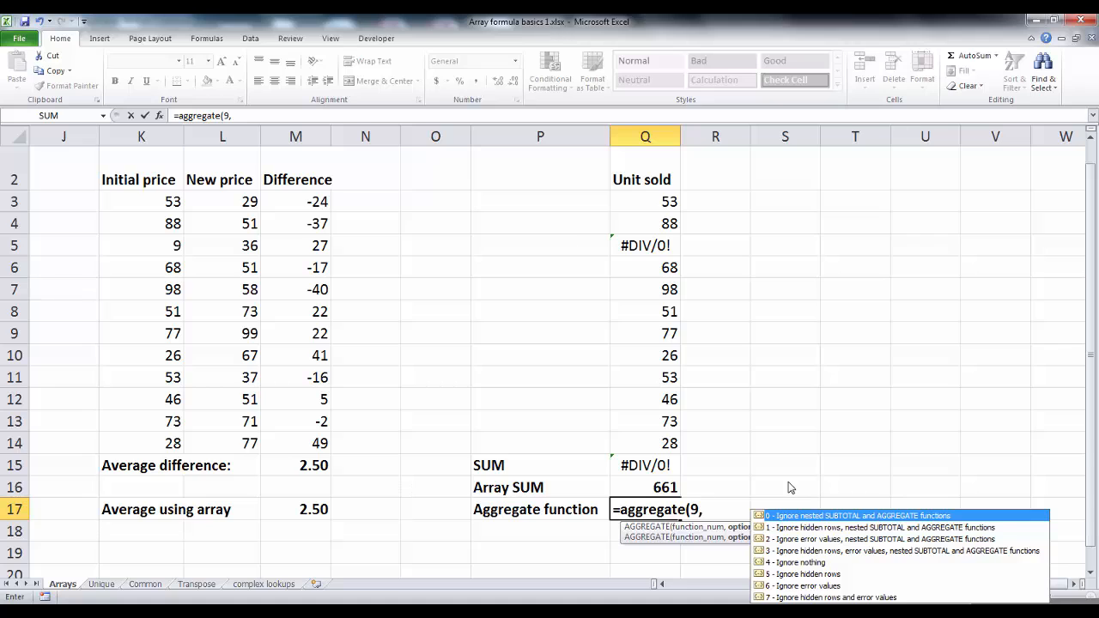
click(798, 586)
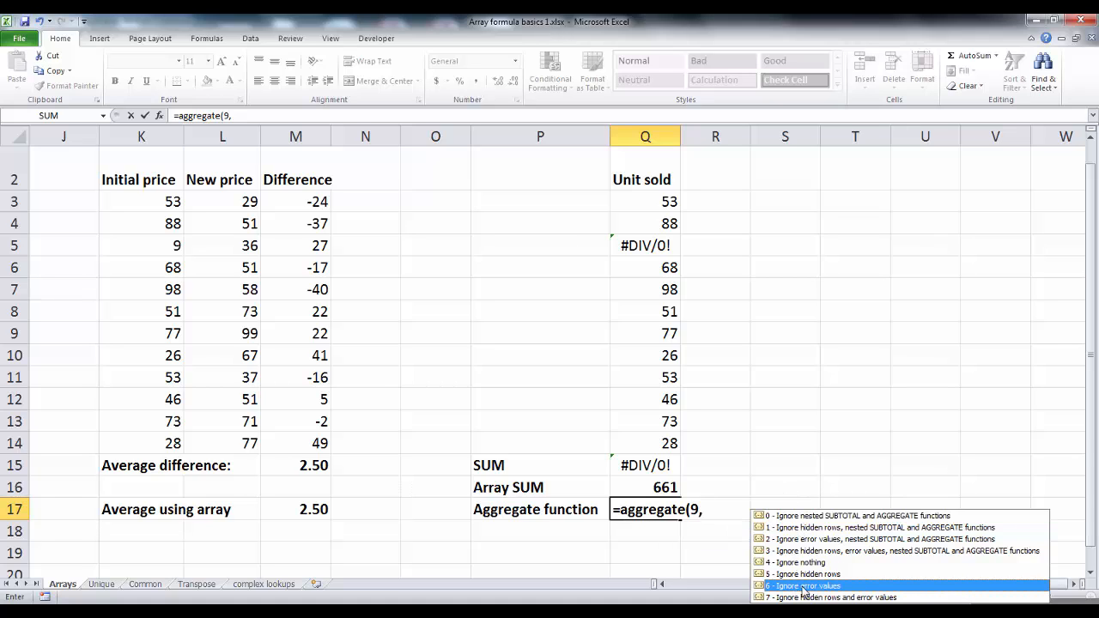
double_click(868, 586)
text(,)
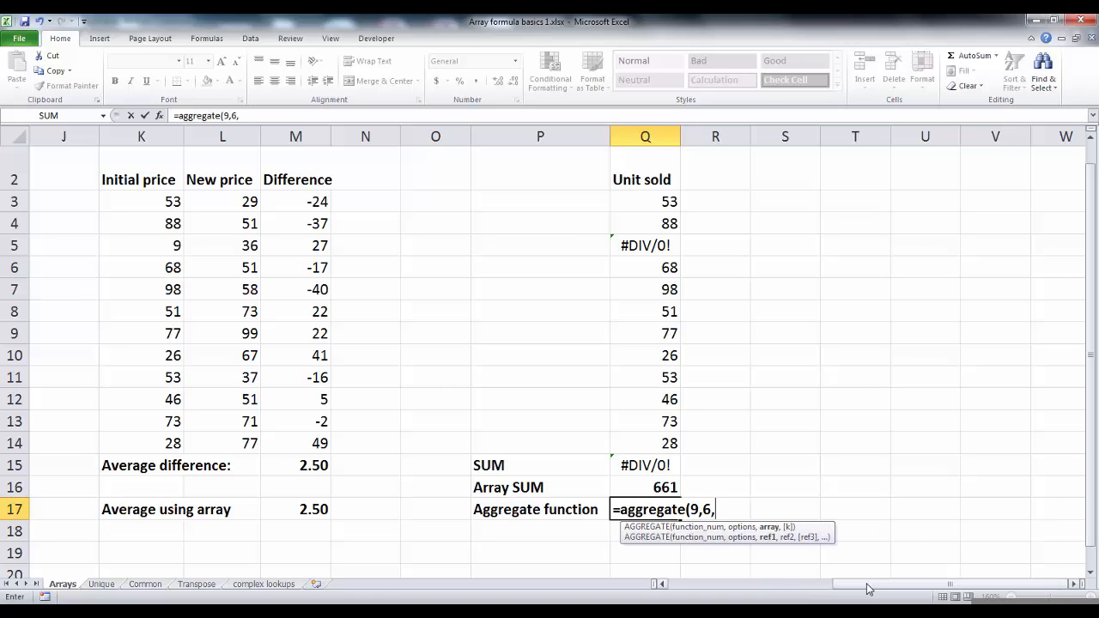
drag(669, 201, 687, 445)
text())
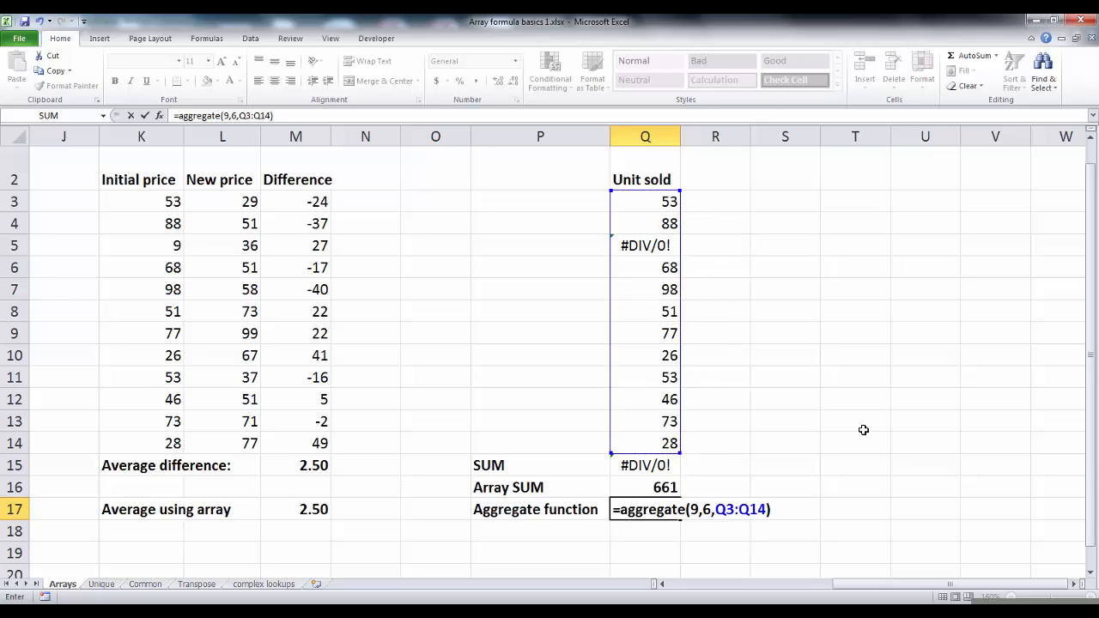
key(Return)
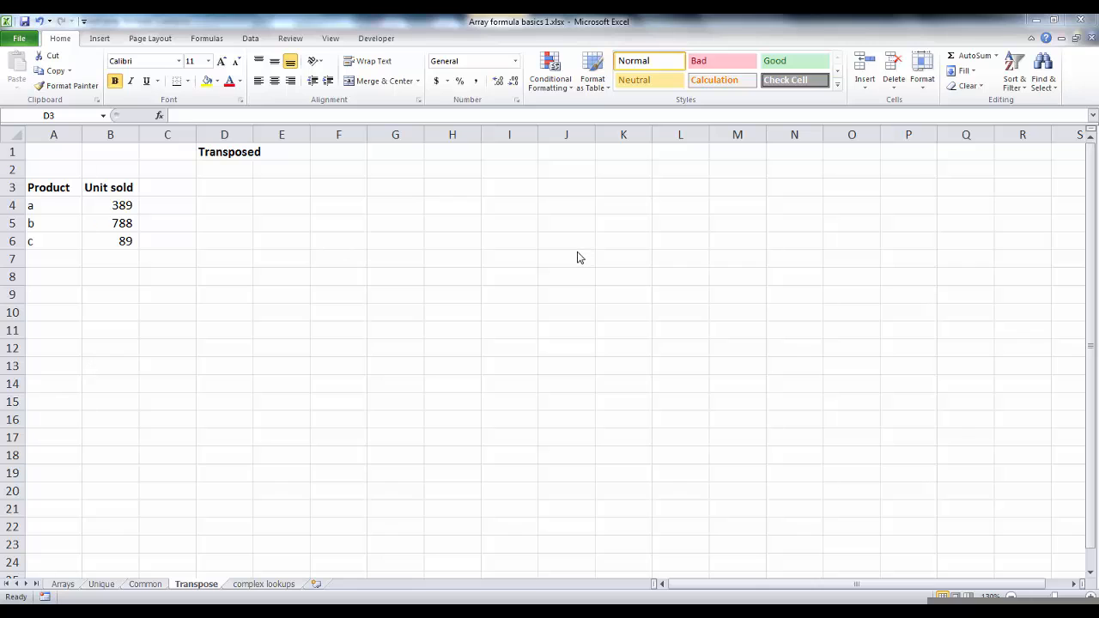
On the Transpose sheet, copy the Product and Unit sold table A3:B6 and paste it transposed at D3.
click(51, 206)
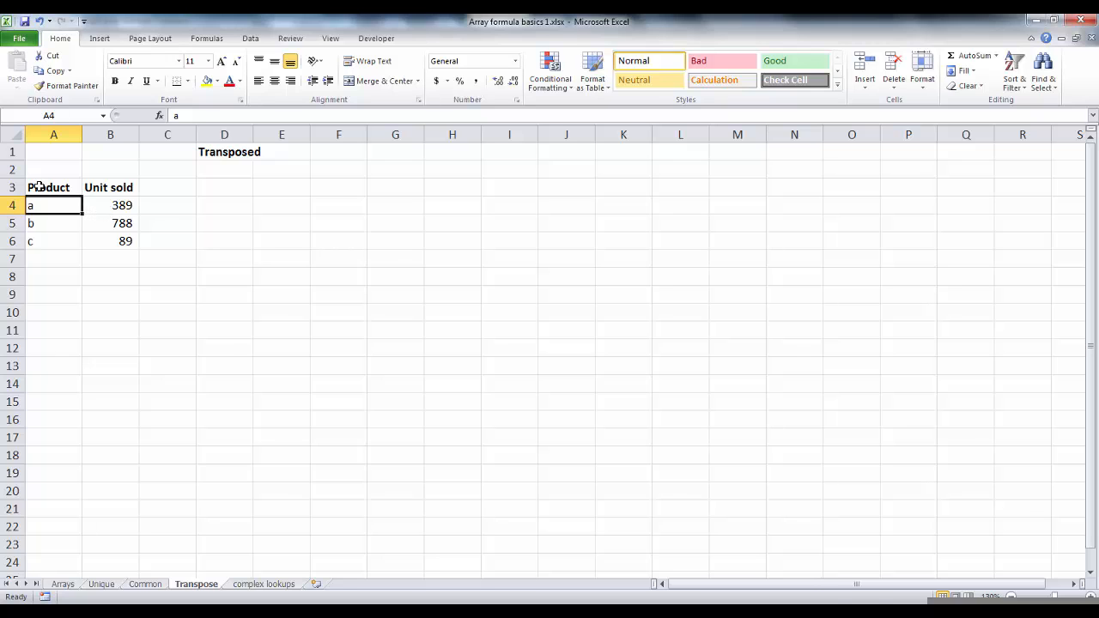
drag(37, 186, 124, 240)
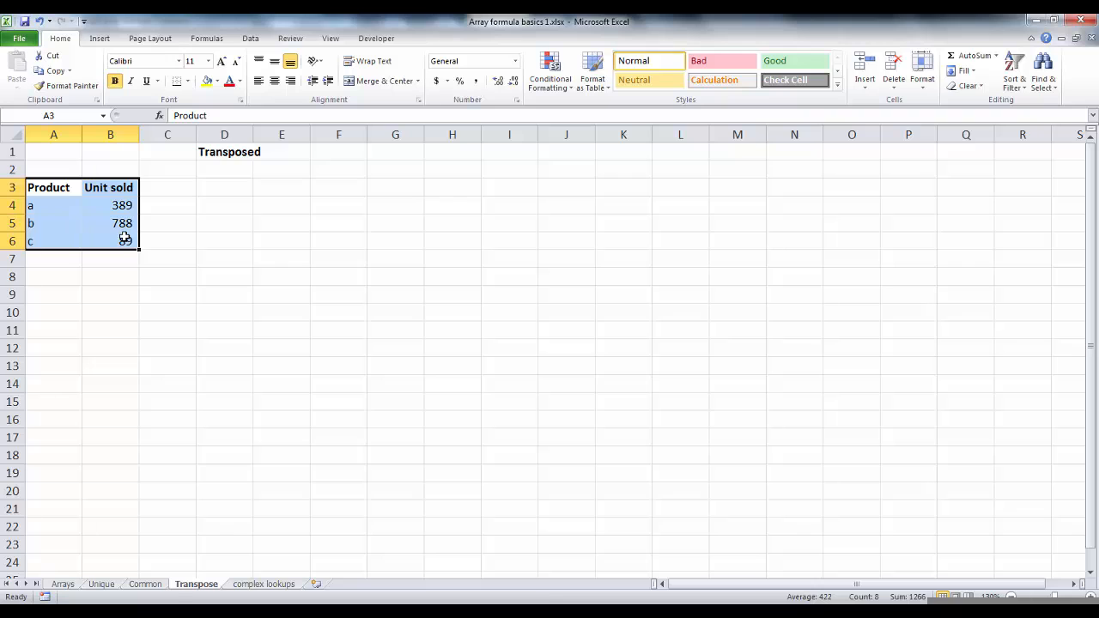
key(ctrl+c)
click(208, 186)
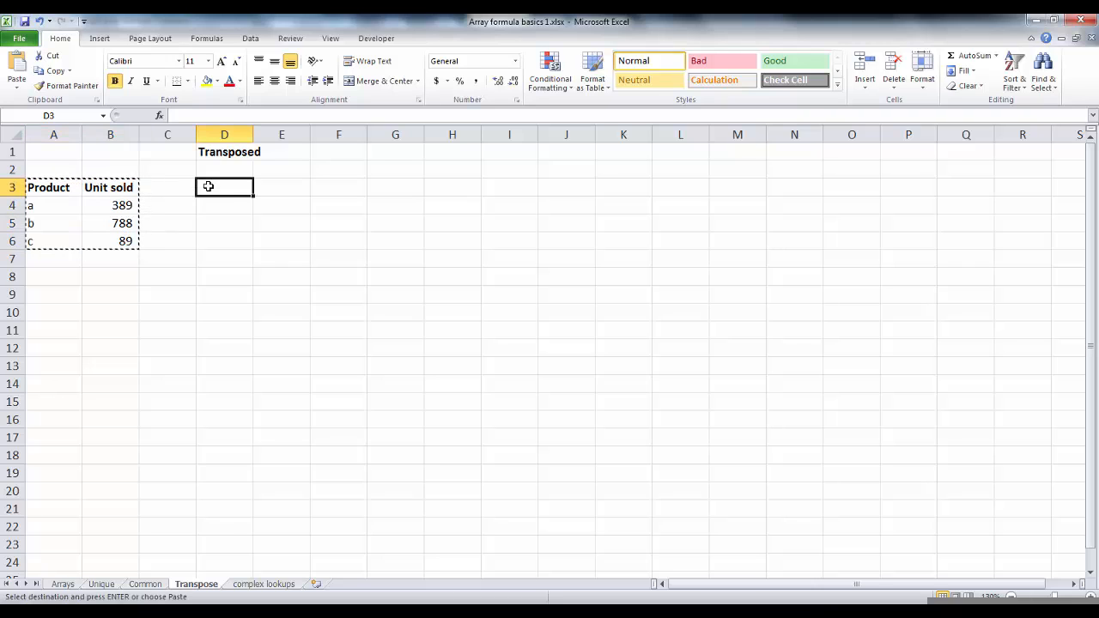
key(alt+e)
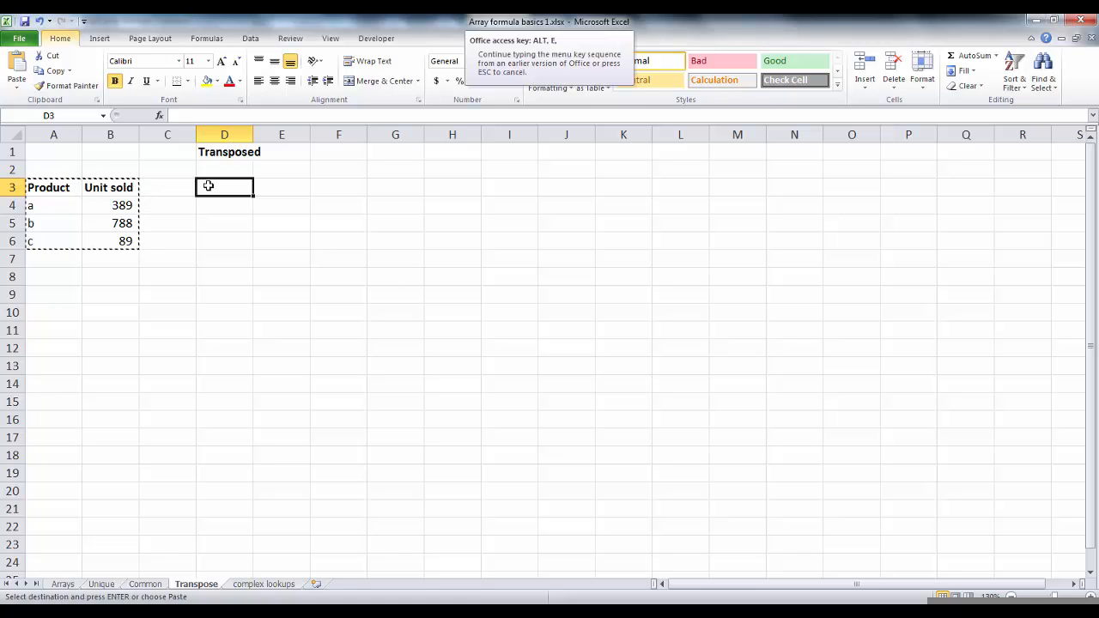
key(s)
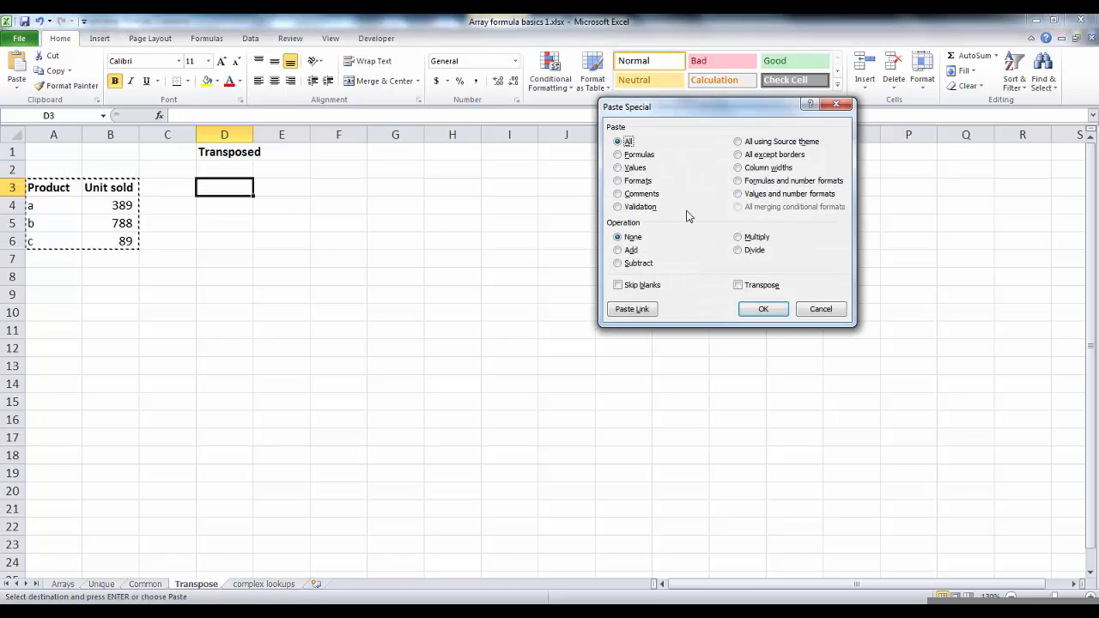
key(e)
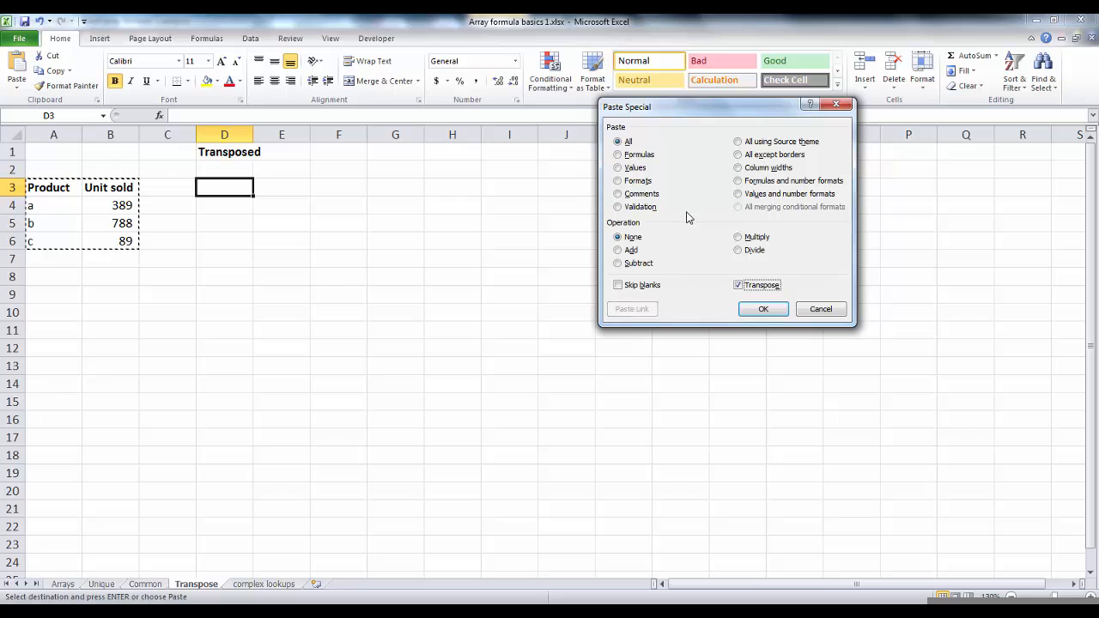
click(763, 309)
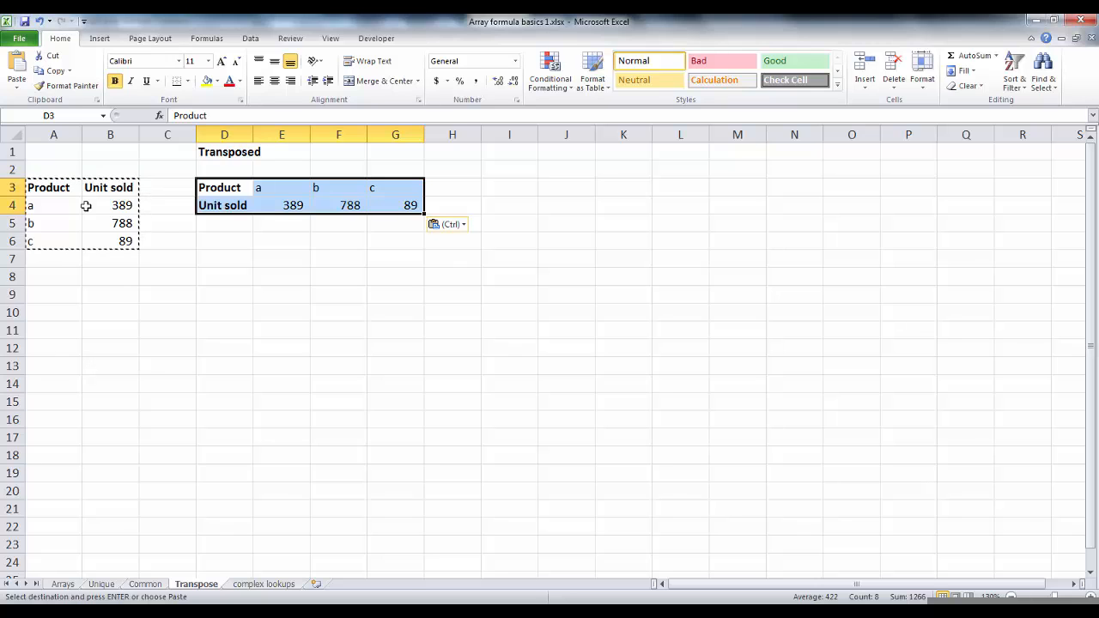
Select D6:G7 and enter the array formula =TRANSPOSE(A3:B6) across it.
click(240, 221)
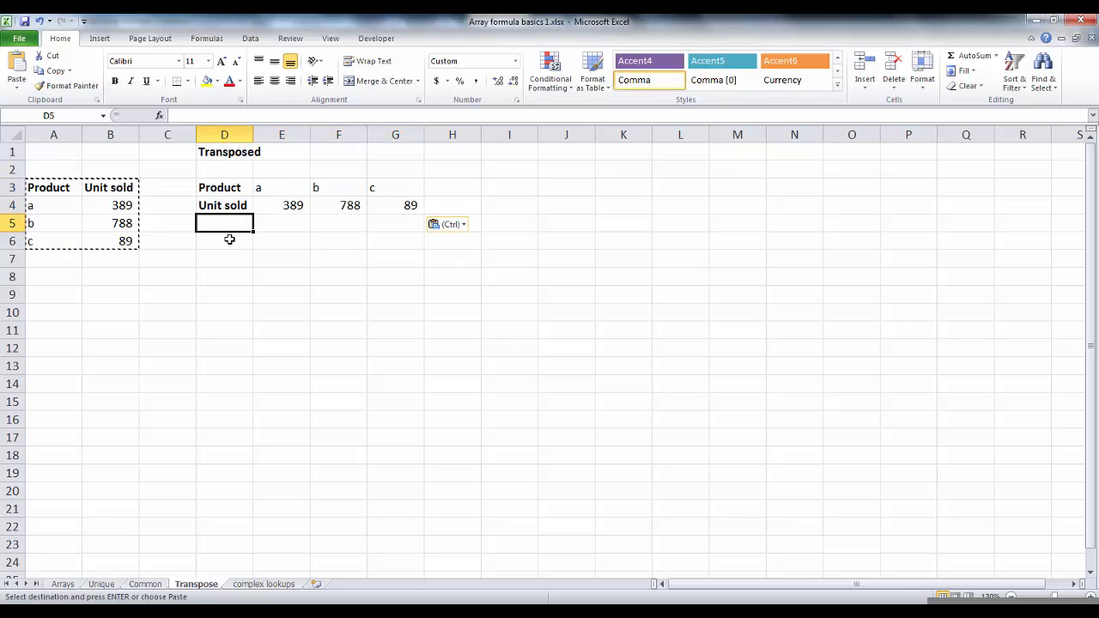
click(229, 240)
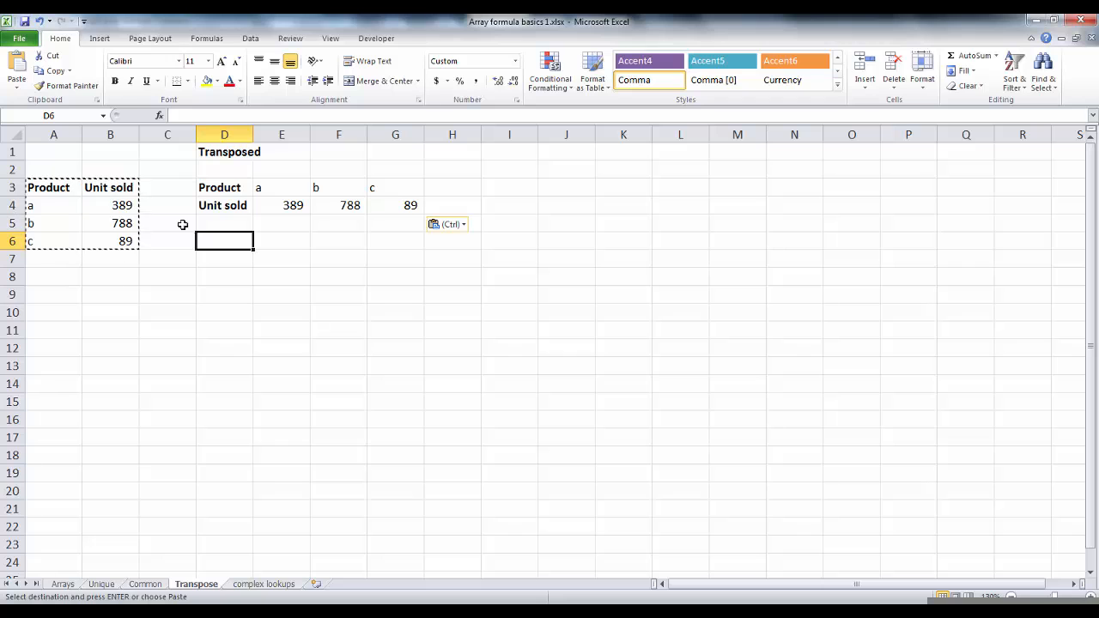
drag(226, 238, 393, 256)
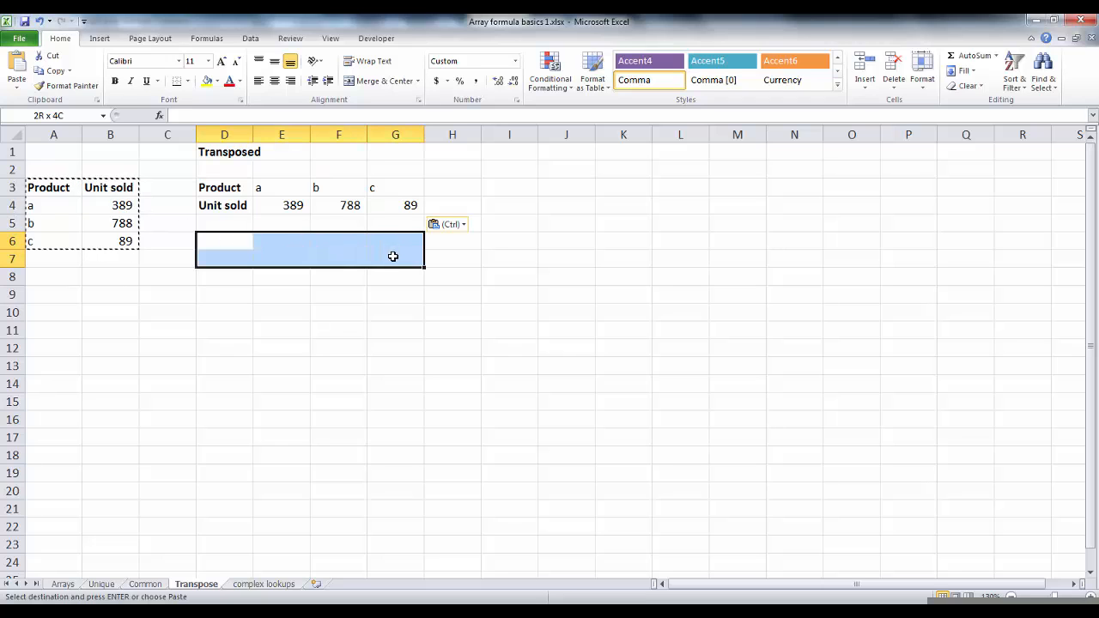
text(=)
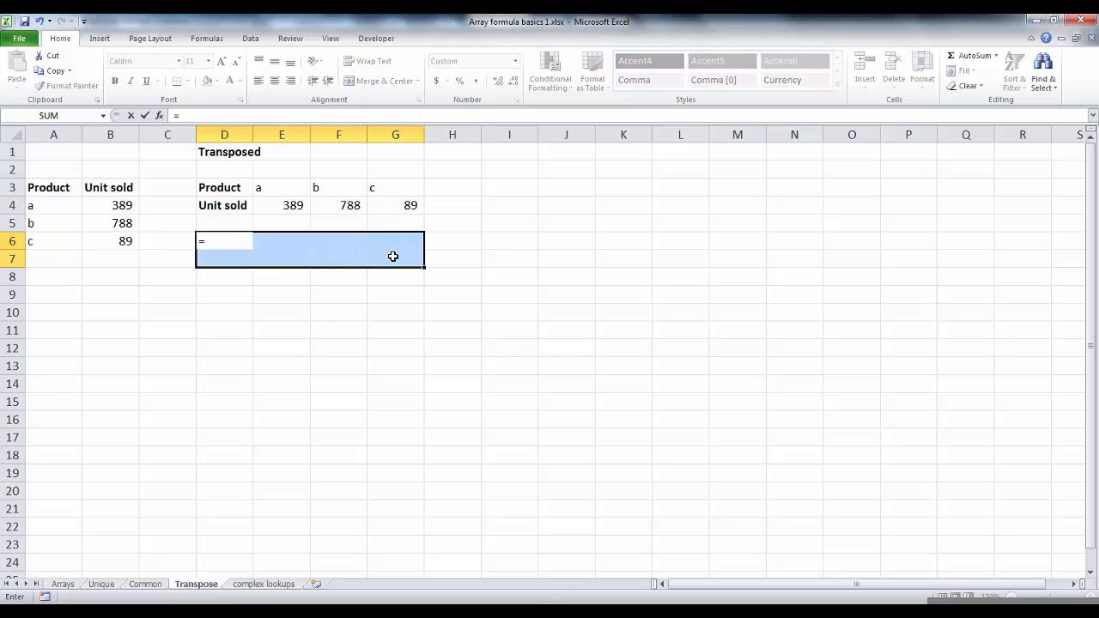
text(transpose)
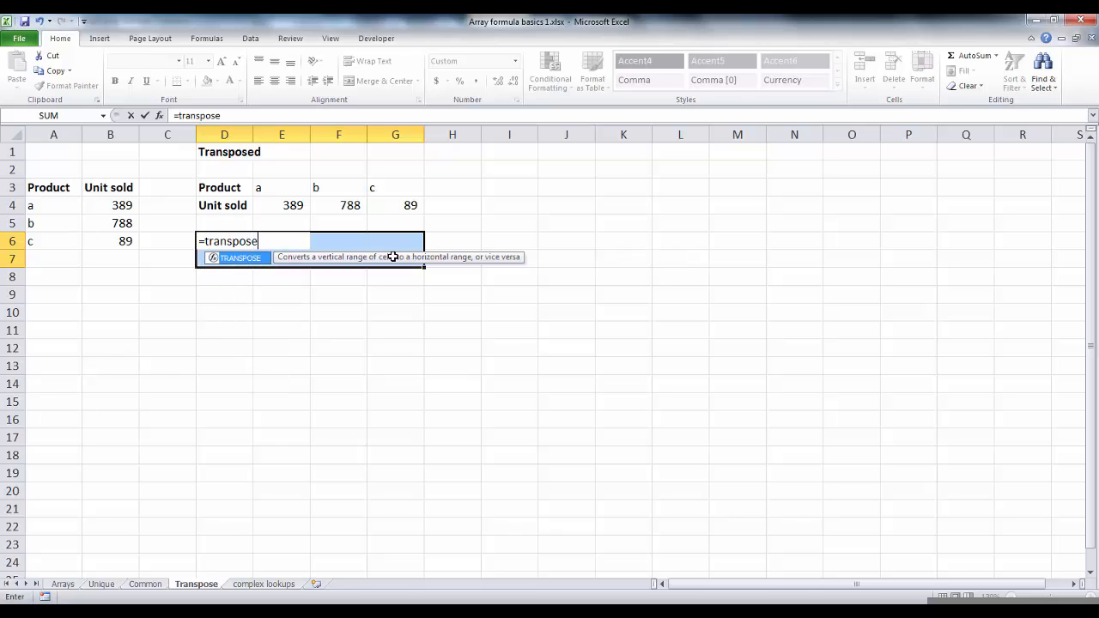
text(()
drag(63, 193, 104, 237)
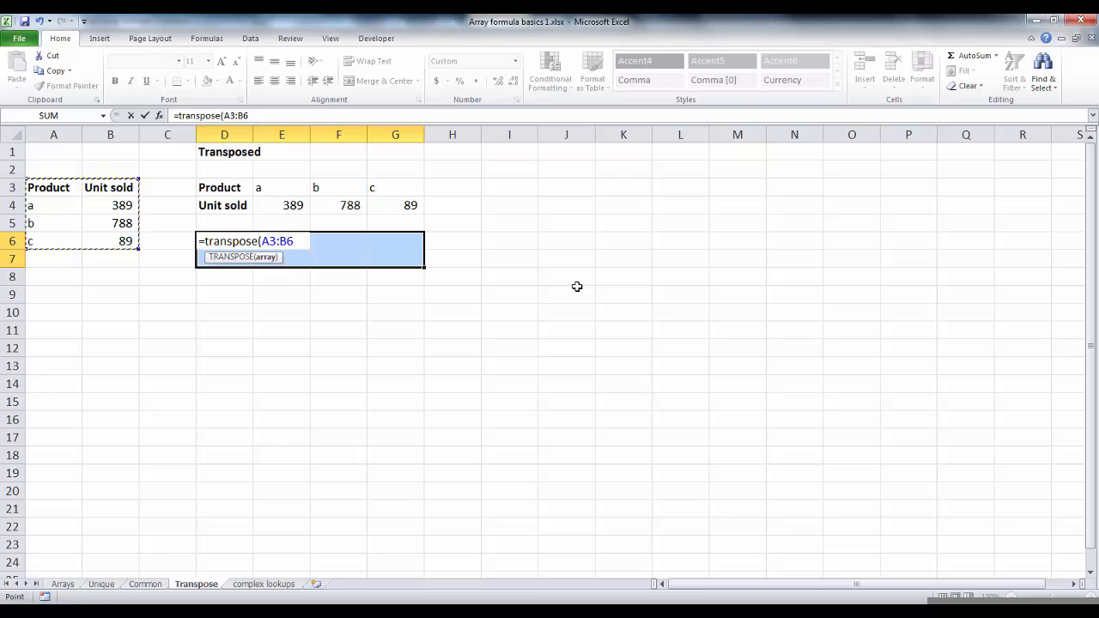
key(ctrl+shift+Return)
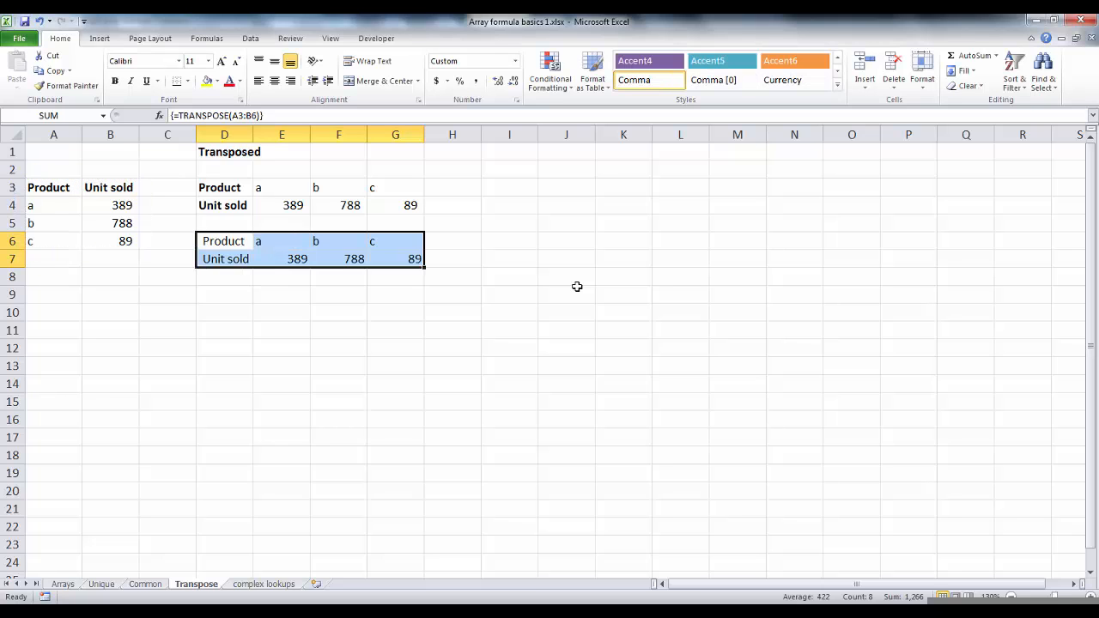
Change the Unit sold value for product a in B4 to 400.
key(Down)
key(Up)
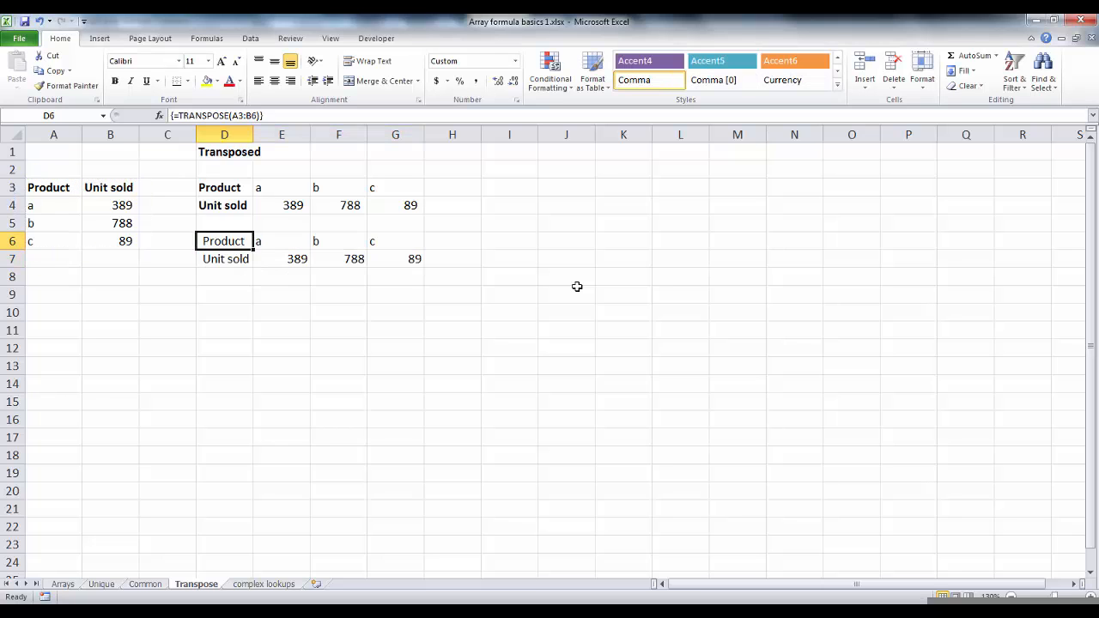
key(Right)
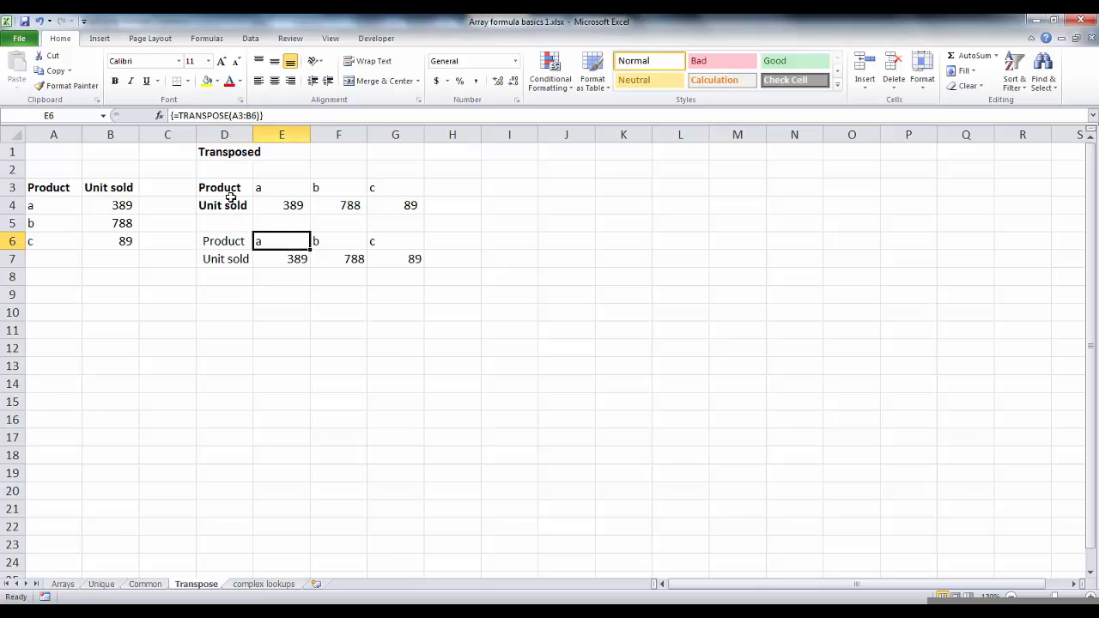
click(118, 205)
text(400)
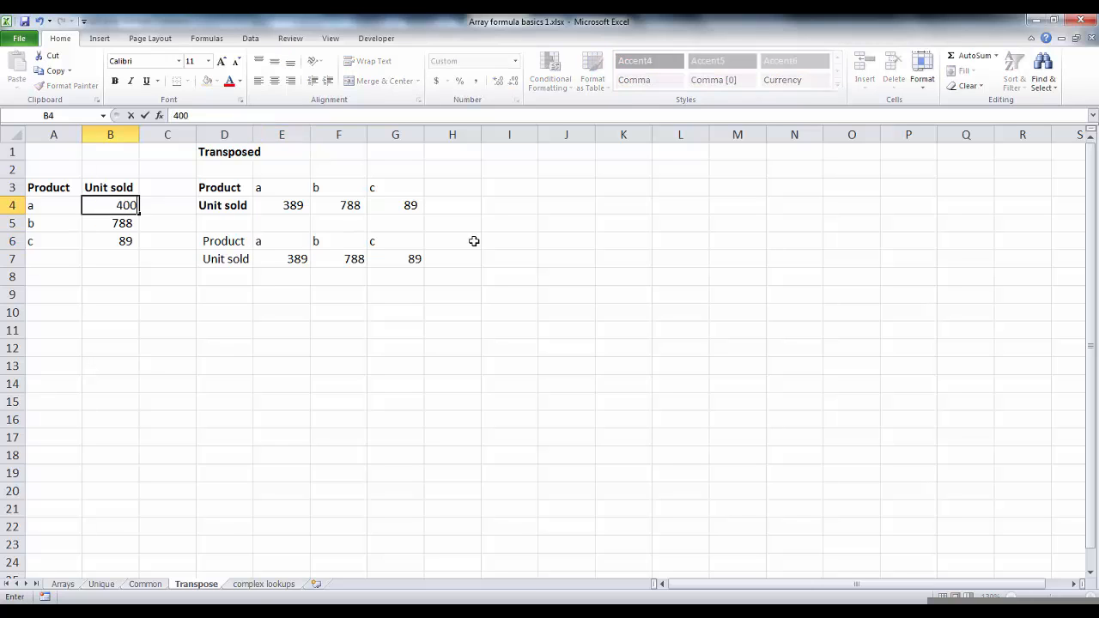
key(Return)
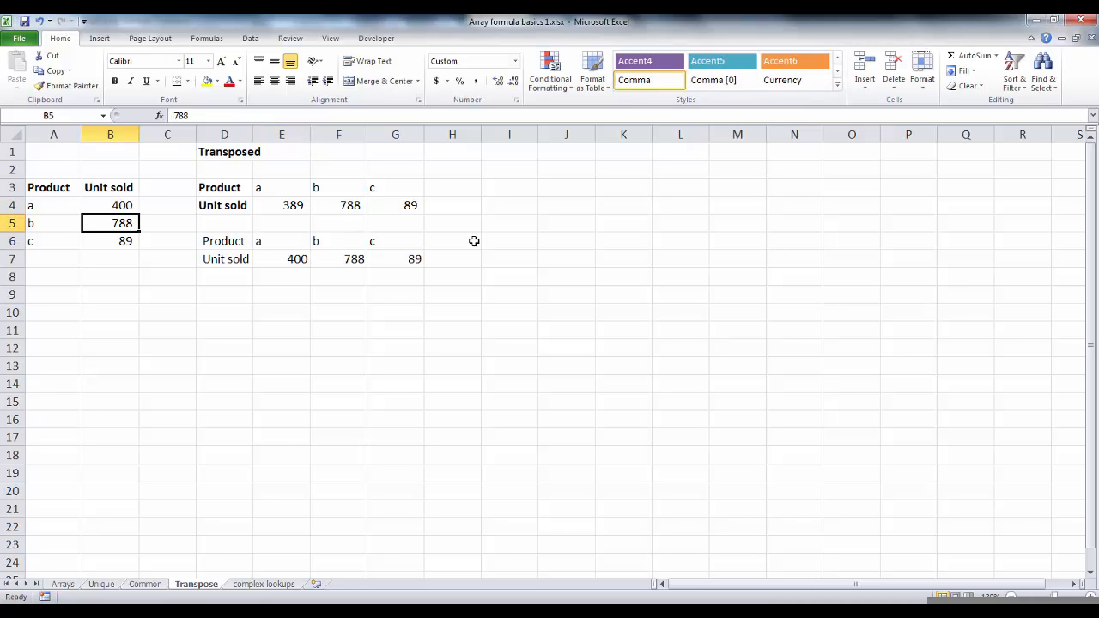
Enter =TRANSPOSE(A3:B6) as an array formula in the smaller range D9:F10.
click(268, 257)
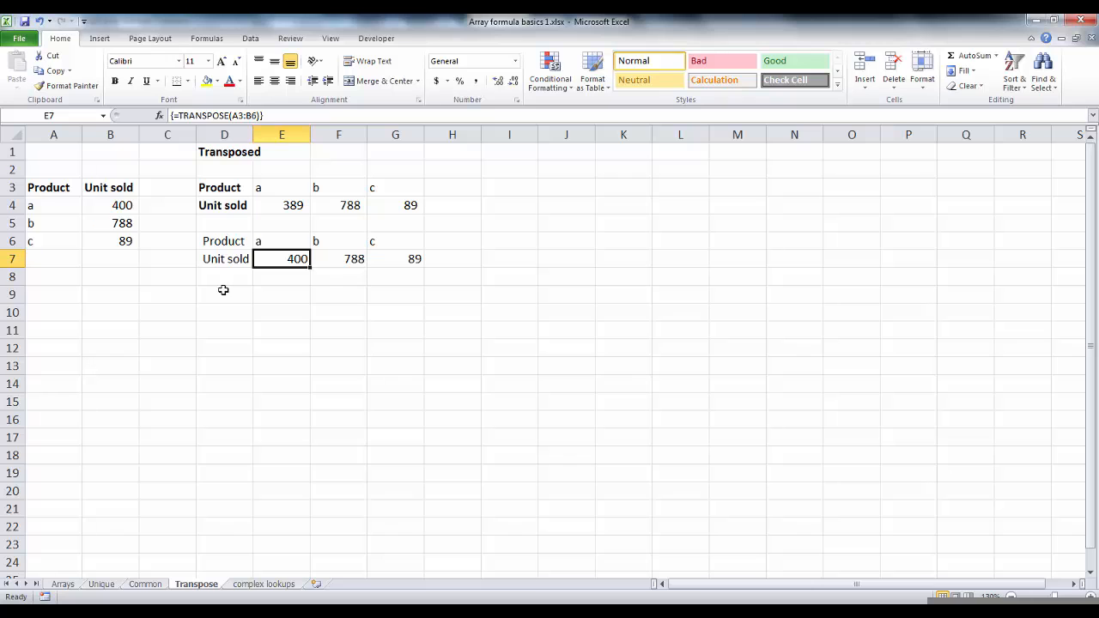
drag(223, 292, 321, 309)
text(=)
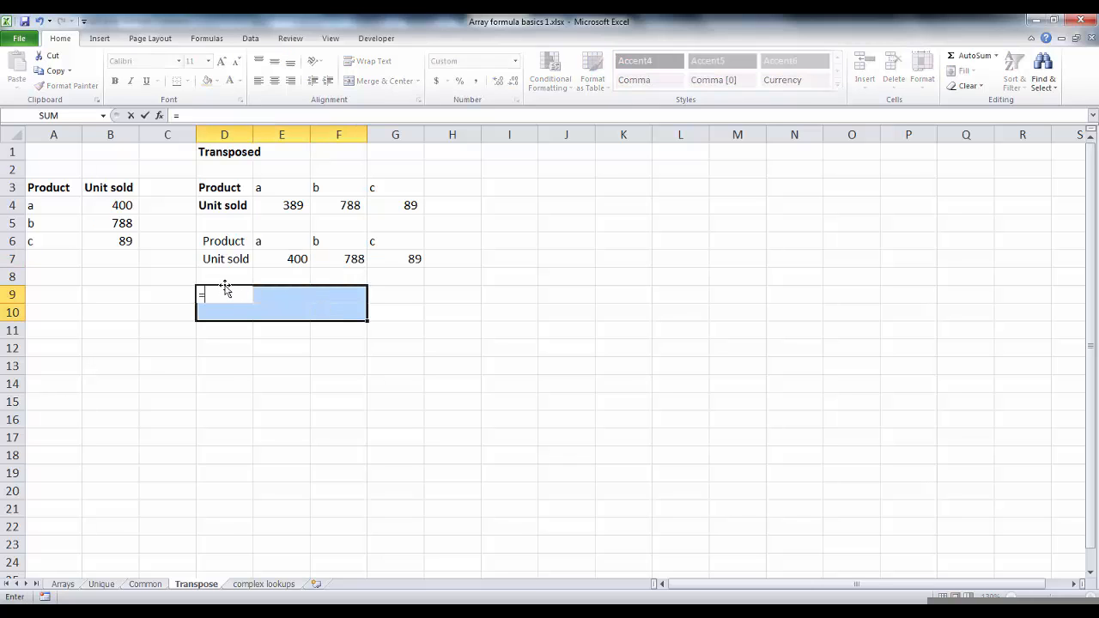
text(transpose()
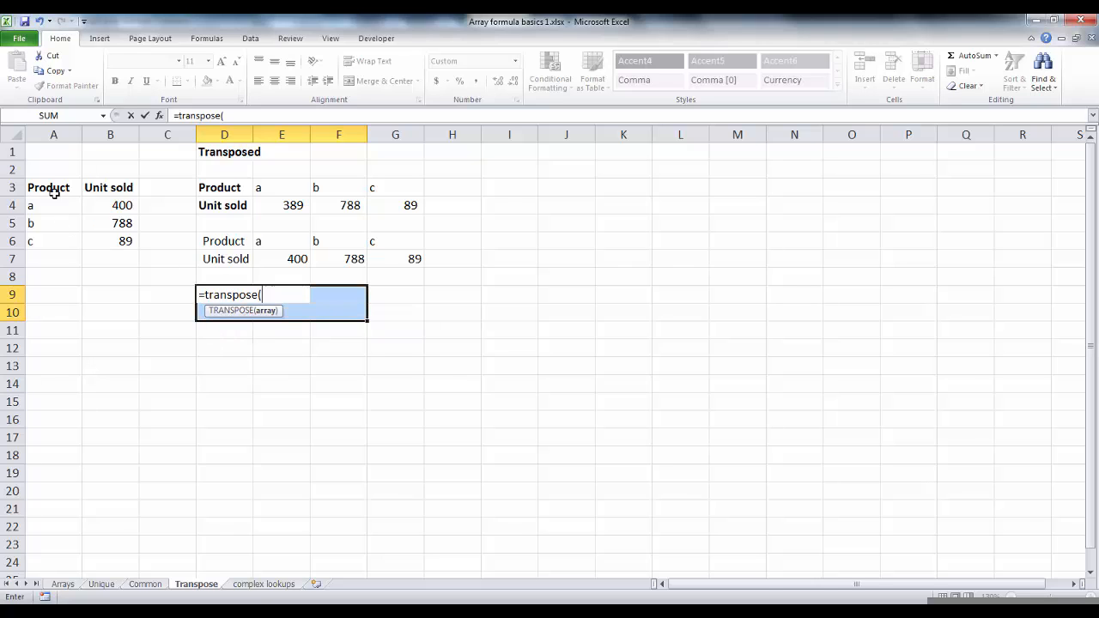
drag(51, 192, 117, 237)
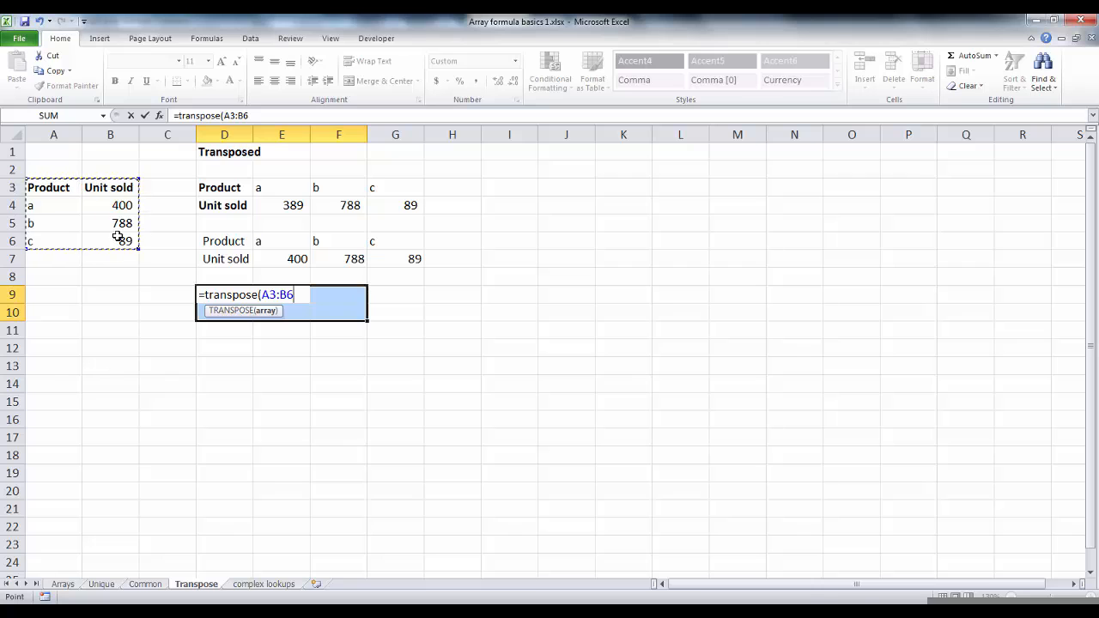
key(ctrl+shift+Return)
Try to delete the single cell E7 inside the first transposed array.
click(290, 310)
click(300, 259)
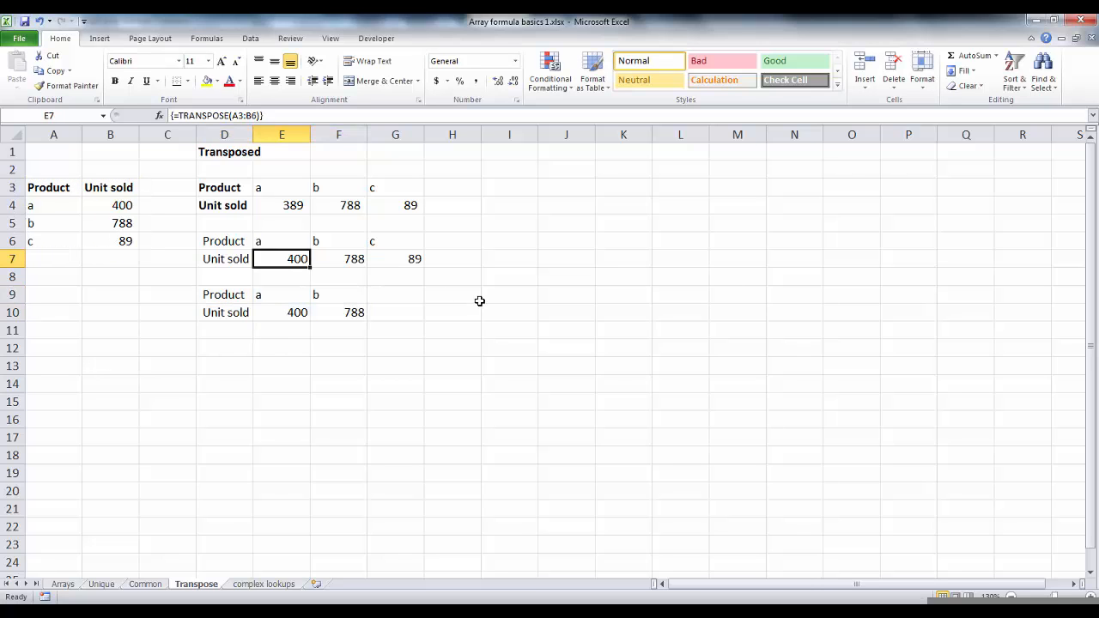
key(Delete)
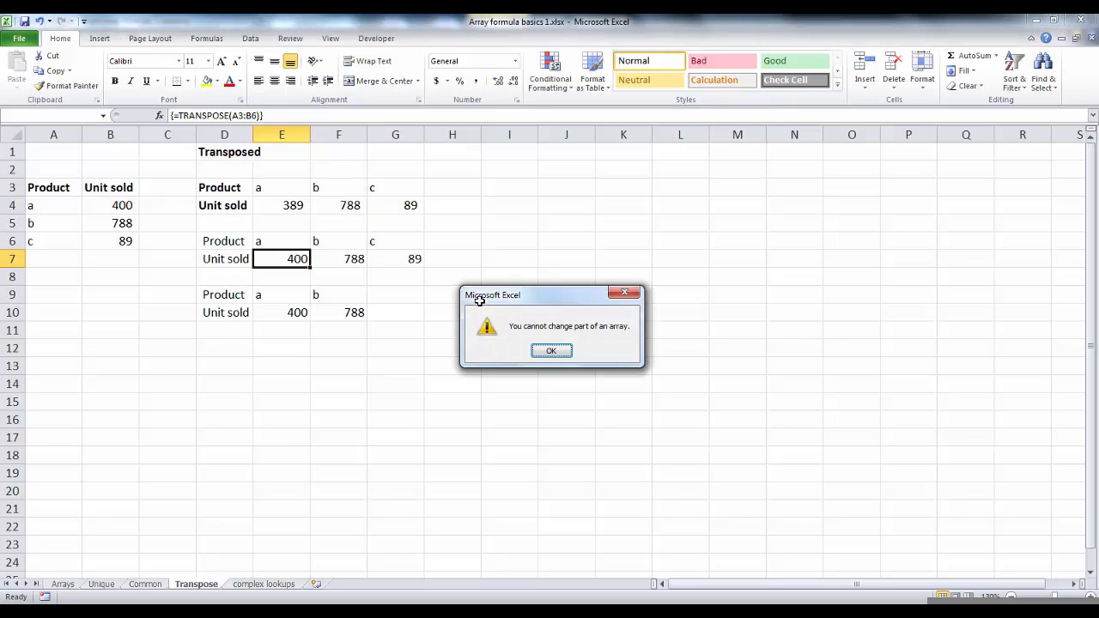
drag(479, 301, 276, 331)
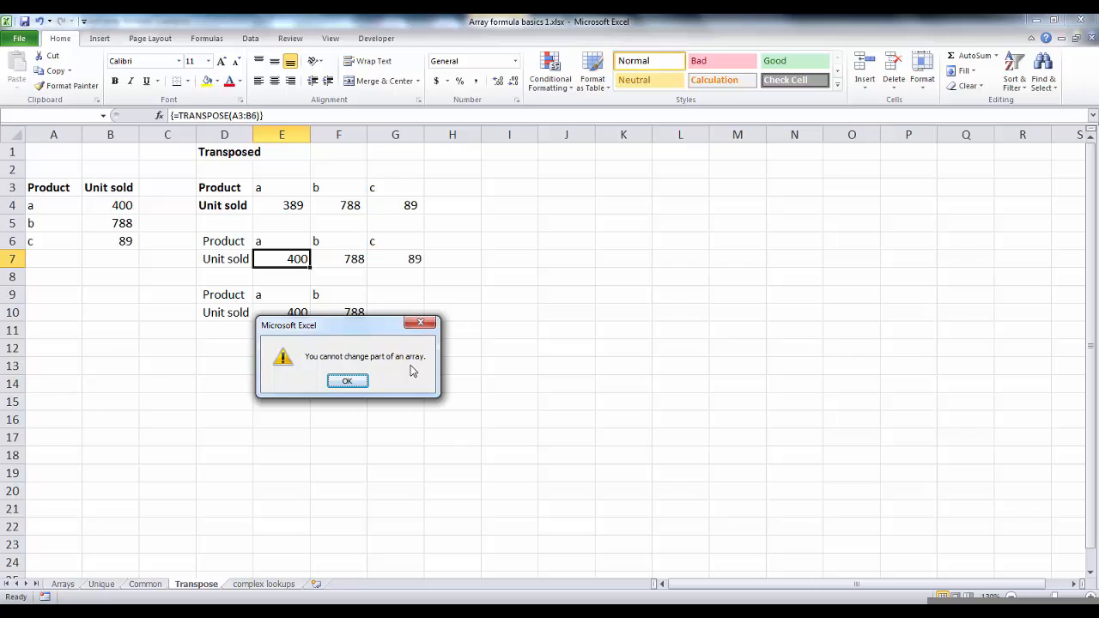